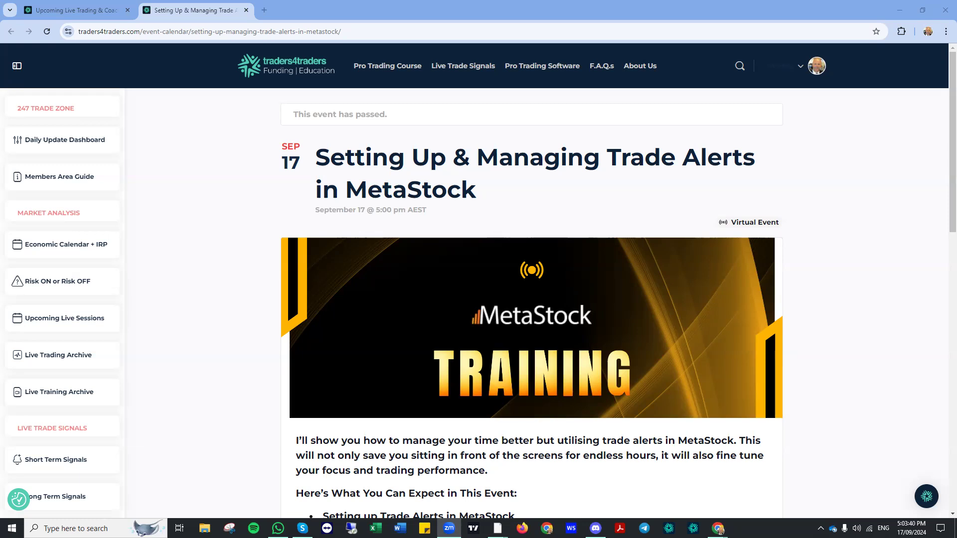
- Show the Upcoming Live Trading & Coaching page from its top, listing the MetaStock trade alerts session
{"action": "left_click", "coordinate": [87, 11]}
{"action": "scroll", "coordinate": [451, 194], "scroll_direction": "up", "scroll_amount": 2}
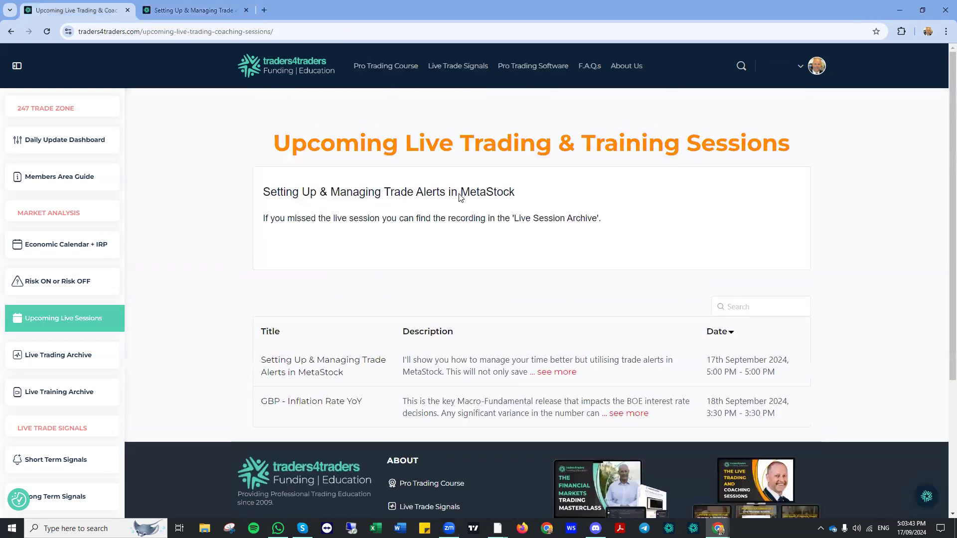
- Minimize the browser, sketch arrows and an X along the JPY downtrend line, then clear them
{"action": "left_click", "coordinate": [901, 10]}
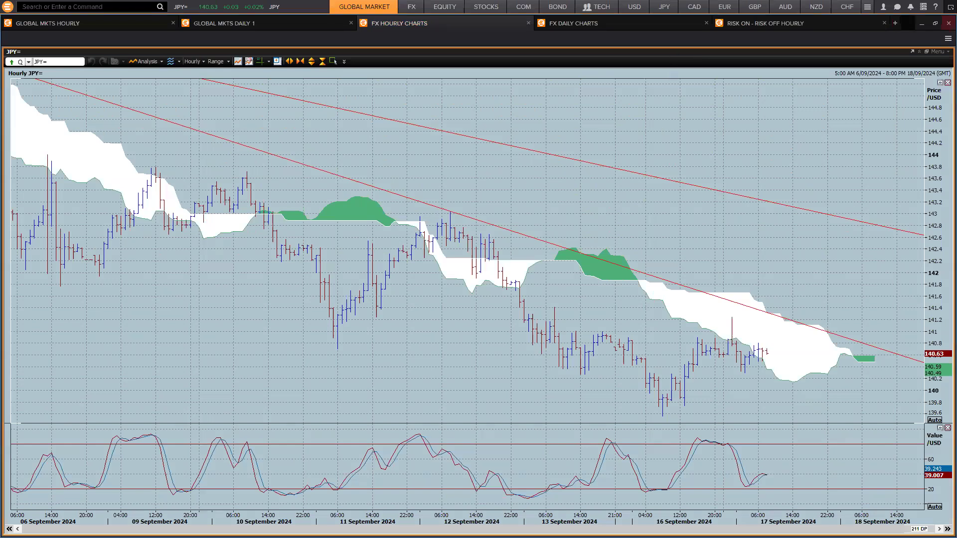
{"action": "mouse_move", "coordinate": [207, 209]}
{"action": "left_mouse_down"}
{"action": "mouse_move", "coordinate": [535, 328]}
{"action": "mouse_move", "coordinate": [531, 317]}
{"action": "mouse_move", "coordinate": [551, 334]}
{"action": "mouse_move", "coordinate": [533, 321]}
{"action": "left_mouse_up"}
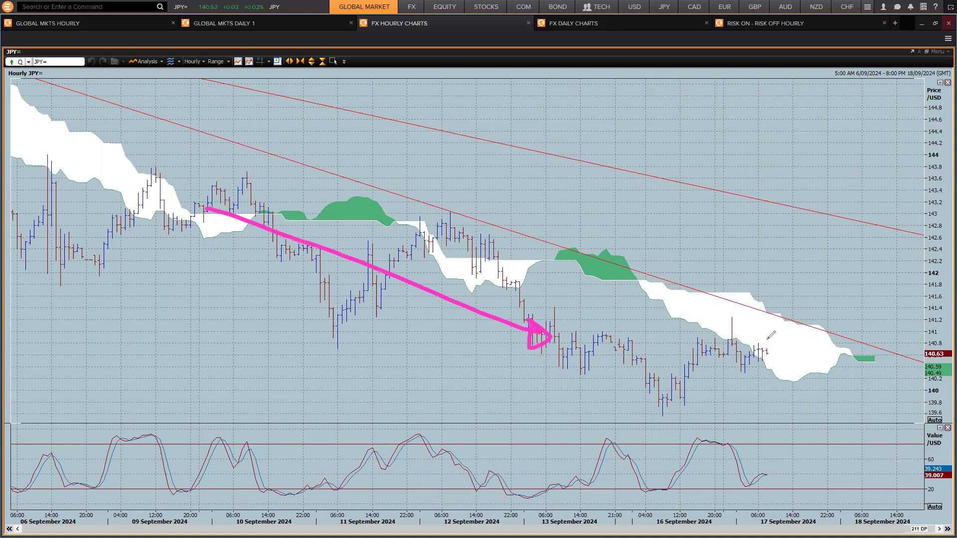
{"action": "mouse_move", "coordinate": [778, 307]}
{"action": "left_mouse_down"}
{"action": "mouse_move", "coordinate": [766, 309]}
{"action": "mouse_move", "coordinate": [787, 310]}
{"action": "mouse_move", "coordinate": [779, 304]}
{"action": "left_mouse_up"}
{"action": "mouse_move", "coordinate": [701, 319]}
{"action": "left_mouse_down"}
{"action": "mouse_move", "coordinate": [753, 320]}
{"action": "mouse_move", "coordinate": [736, 315]}
{"action": "left_mouse_up"}
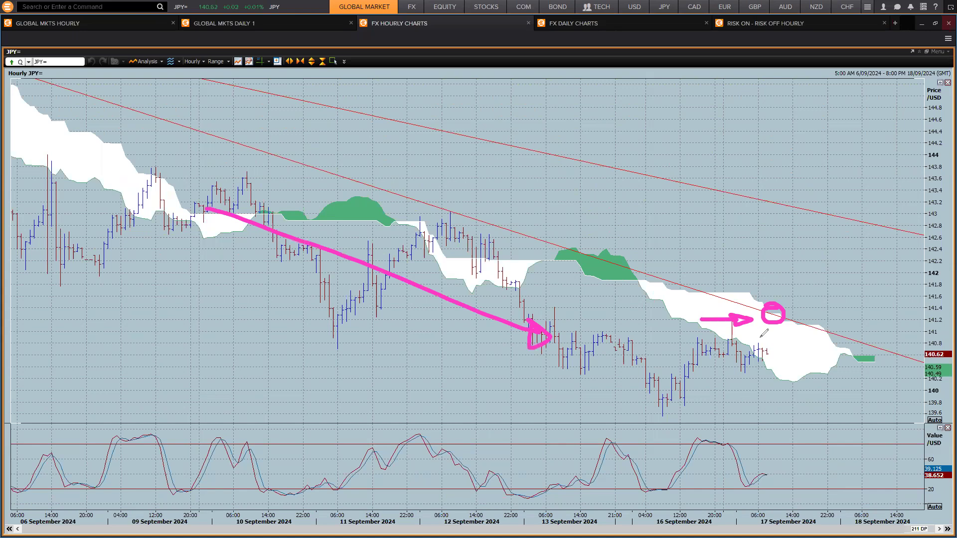
{"action": "mouse_move", "coordinate": [766, 326]}
{"action": "left_mouse_down"}
{"action": "mouse_move", "coordinate": [781, 339]}
{"action": "mouse_move", "coordinate": [764, 339]}
{"action": "left_mouse_up"}
{"action": "key", "text": "e"}
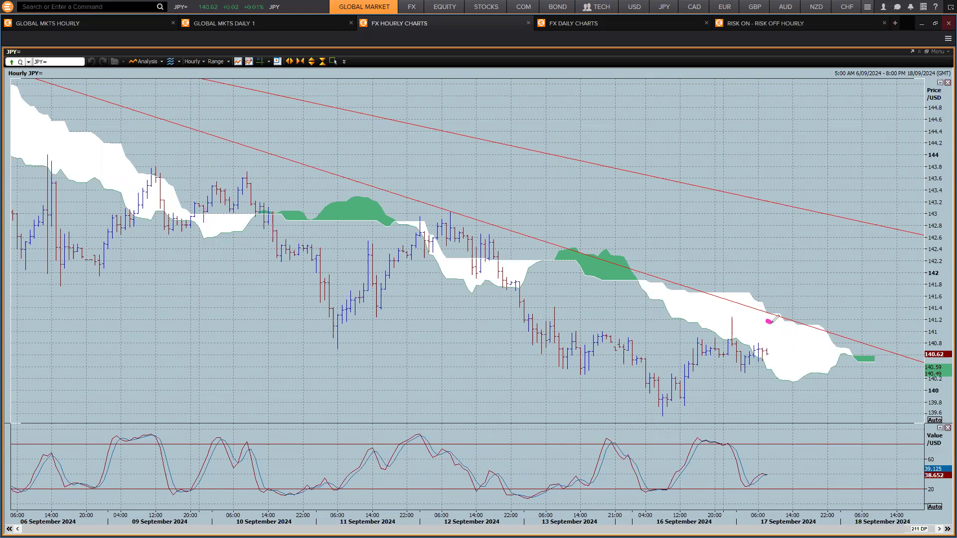
- Mark the trend line with an arrow and question mark, and sketch the stochastic's turns
{"action": "left_click_drag", "start_coordinate": [772, 320], "coordinate": [771, 322]}
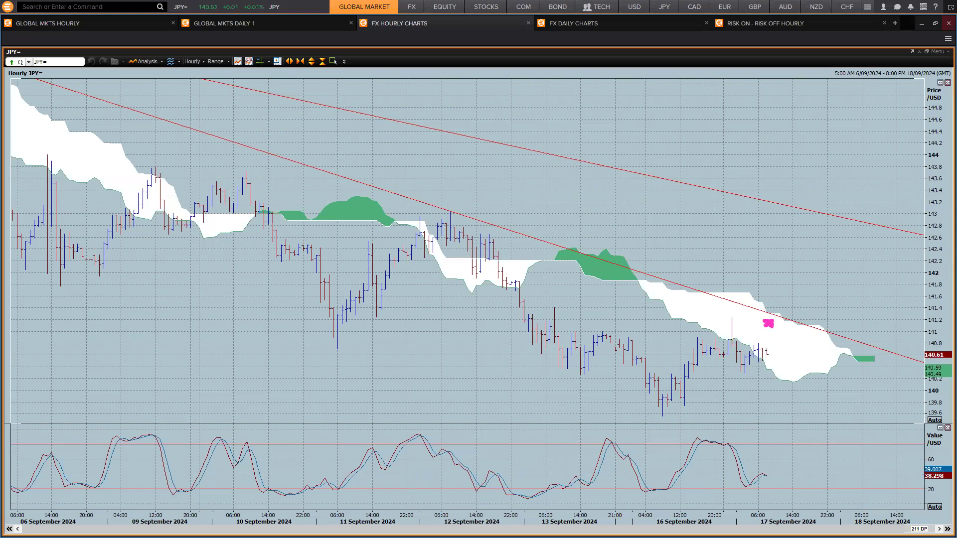
{"action": "mouse_move", "coordinate": [771, 316]}
{"action": "left_click_drag", "start_coordinate": [705, 322], "coordinate": [748, 320]}
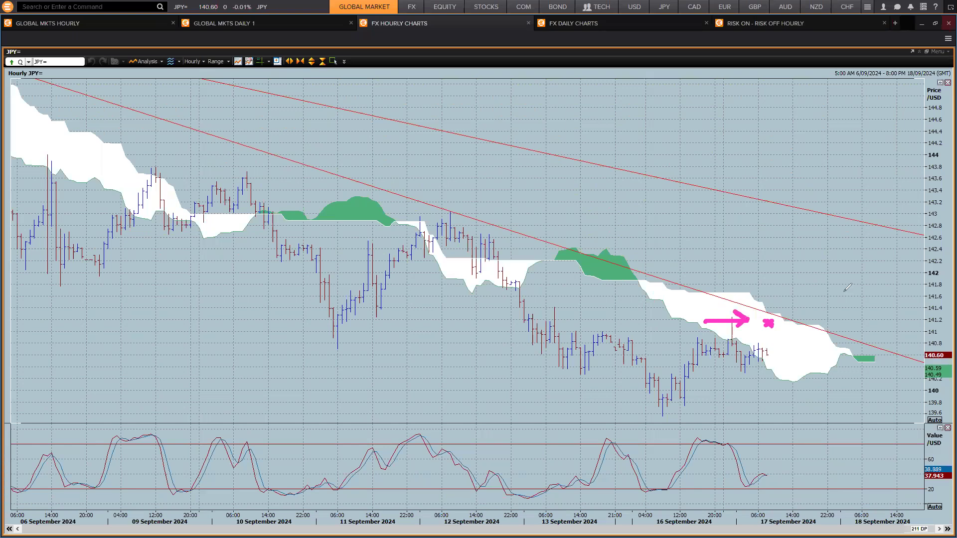
{"action": "left_click_drag", "start_coordinate": [843, 286], "coordinate": [841, 319]}
{"action": "left_click", "coordinate": [845, 335]}
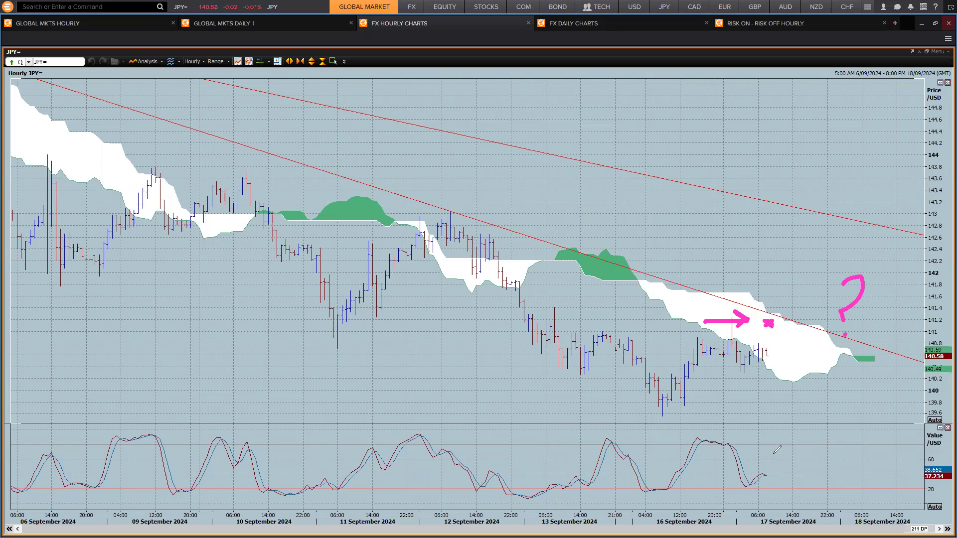
{"action": "mouse_move", "coordinate": [761, 455]}
{"action": "left_mouse_down"}
{"action": "mouse_move", "coordinate": [778, 428]}
{"action": "mouse_move", "coordinate": [796, 451]}
{"action": "left_mouse_up"}
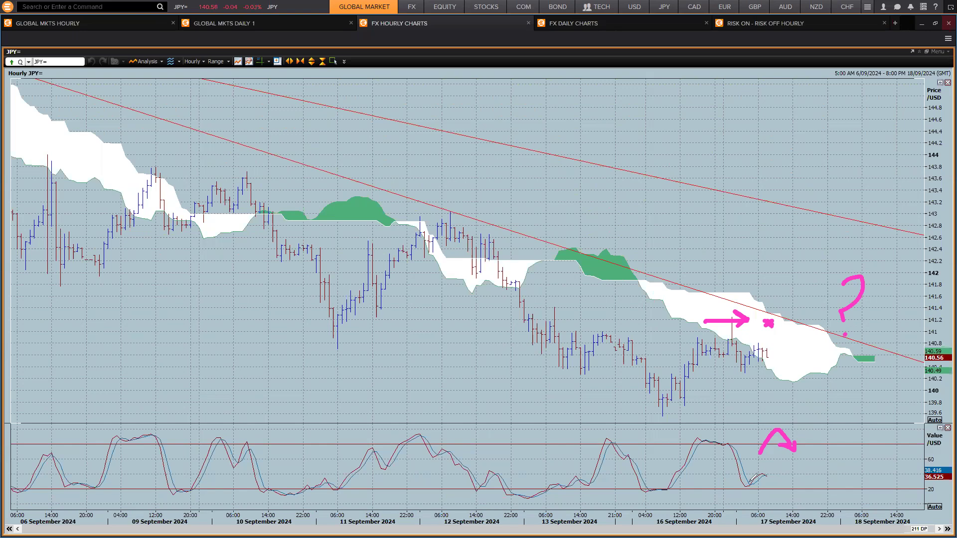
{"action": "mouse_move", "coordinate": [749, 480]}
{"action": "left_mouse_down"}
{"action": "mouse_move", "coordinate": [771, 495]}
{"action": "mouse_move", "coordinate": [800, 473]}
{"action": "left_mouse_up"}
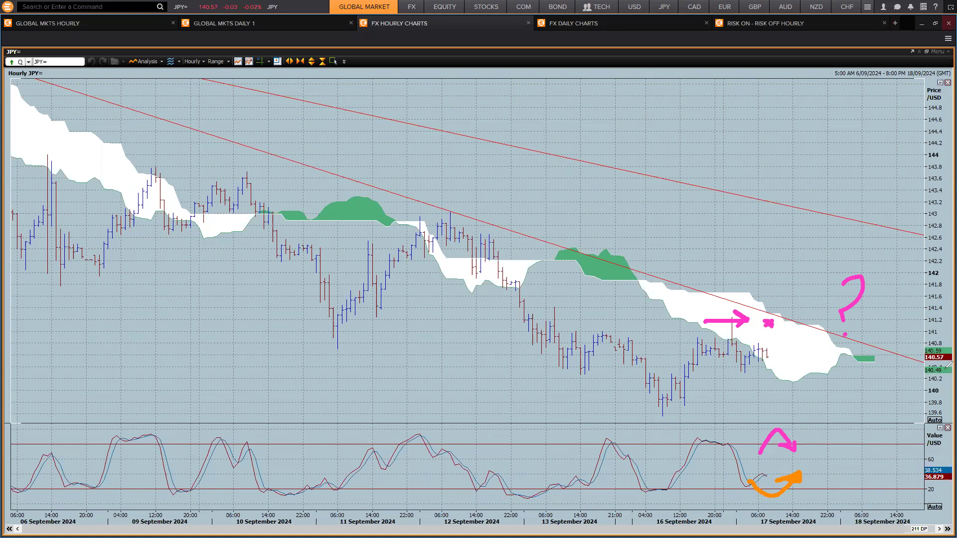
{"action": "key", "text": "Escape"}
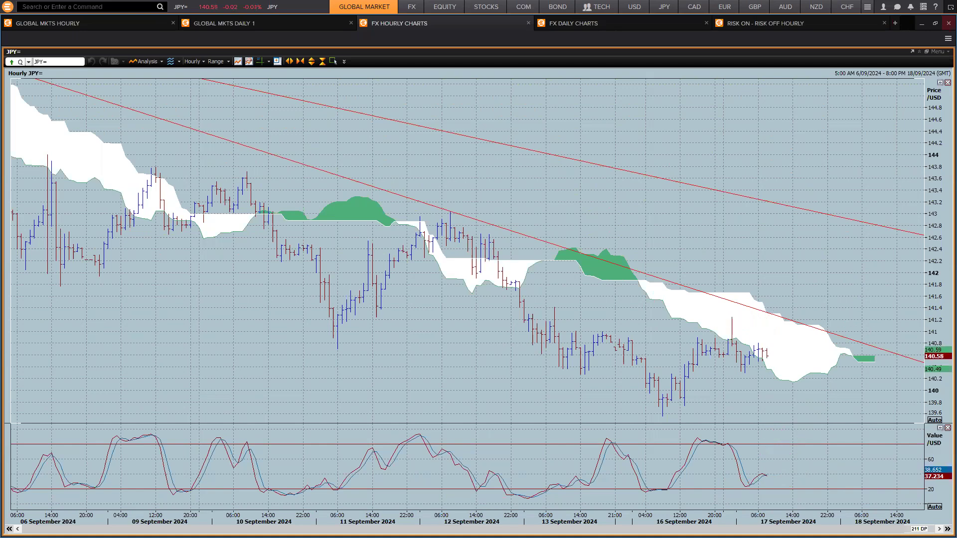
{"action": "mouse_move", "coordinate": [734, 343]}
{"action": "left_mouse_down"}
{"action": "mouse_move", "coordinate": [786, 286]}
{"action": "mouse_move", "coordinate": [787, 294]}
{"action": "left_mouse_up"}
{"action": "mouse_move", "coordinate": [783, 329]}
{"action": "left_mouse_down"}
{"action": "mouse_move", "coordinate": [794, 337]}
{"action": "mouse_move", "coordinate": [784, 338]}
{"action": "left_mouse_up"}
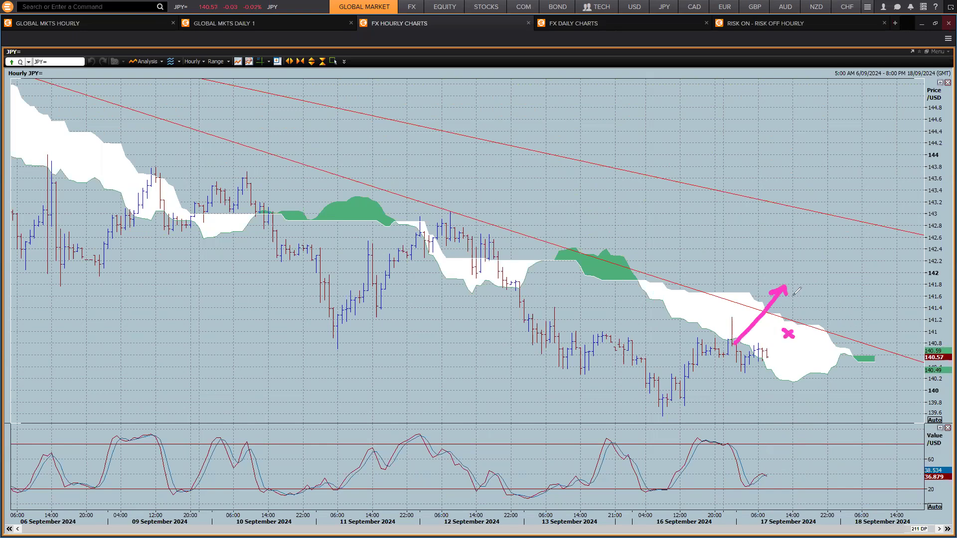
{"action": "mouse_move", "coordinate": [793, 292]}
{"action": "left_mouse_down"}
{"action": "mouse_move", "coordinate": [813, 384]}
{"action": "mouse_move", "coordinate": [820, 369]}
{"action": "left_mouse_up"}
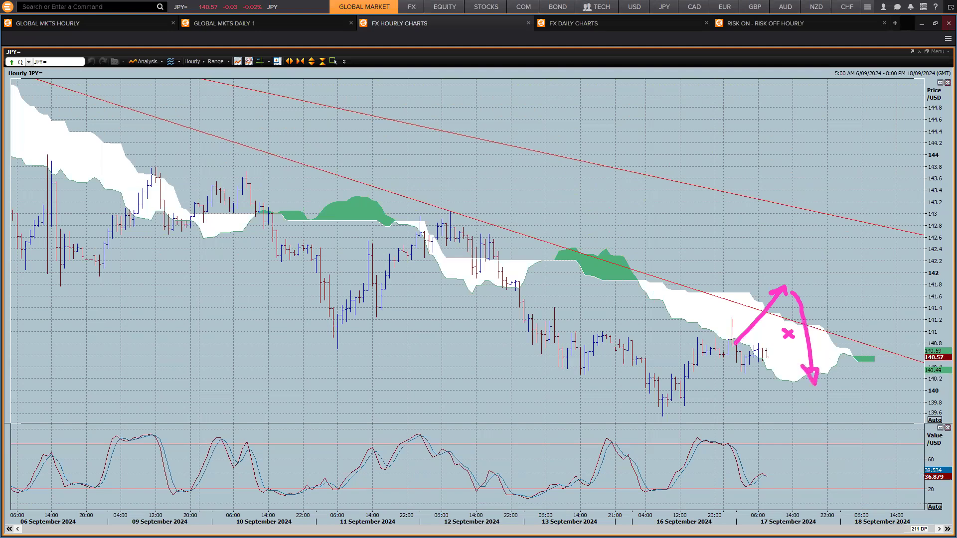
{"action": "key", "text": "e"}
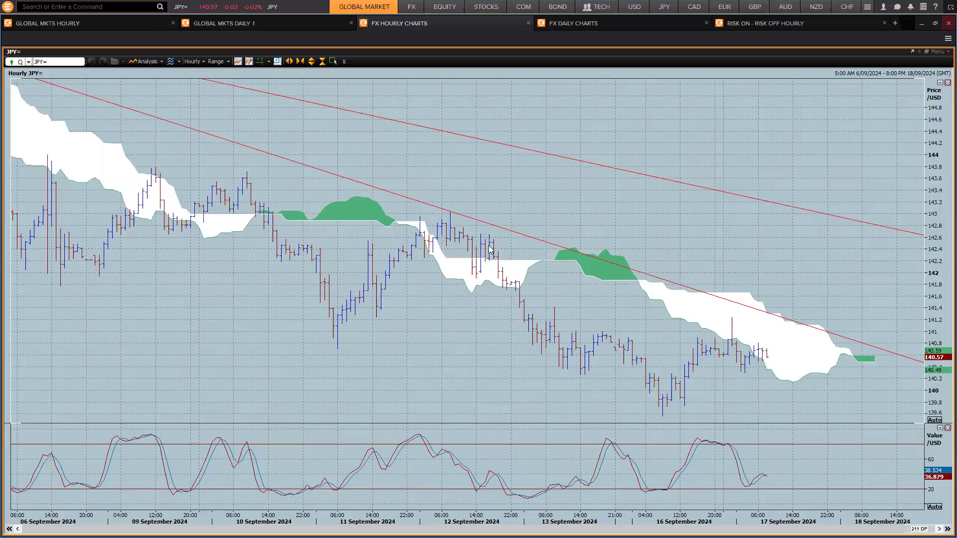
- Start a new alert for the JPY= row on the Global Financial Markets 3 quote sheet
{"action": "key", "text": "alt+Tab"}
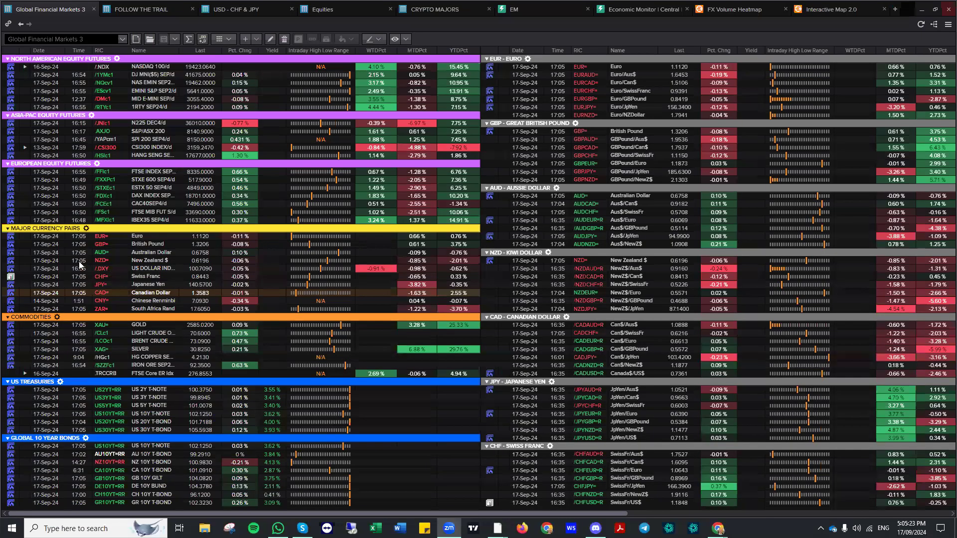
{"action": "left_click", "coordinate": [118, 285]}
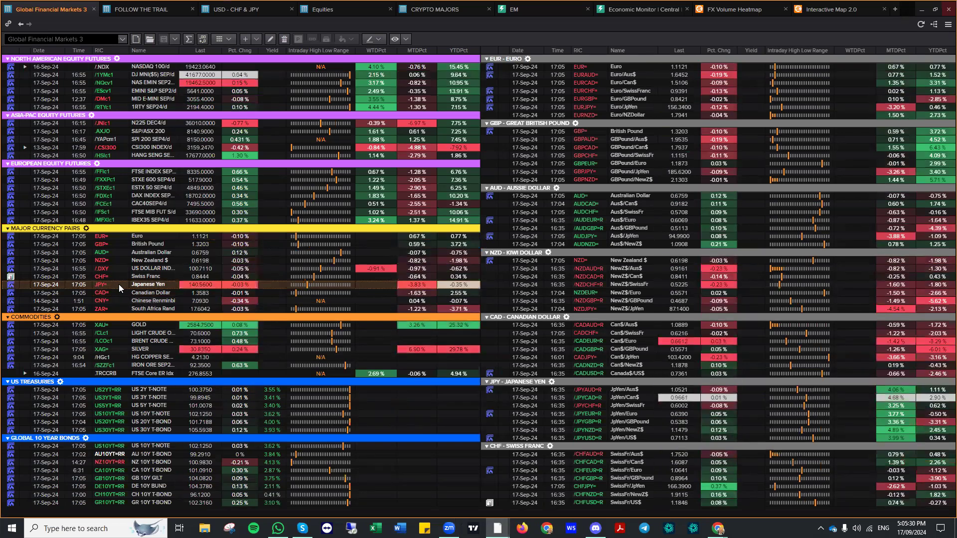
{"action": "right_click", "coordinate": [119, 285]}
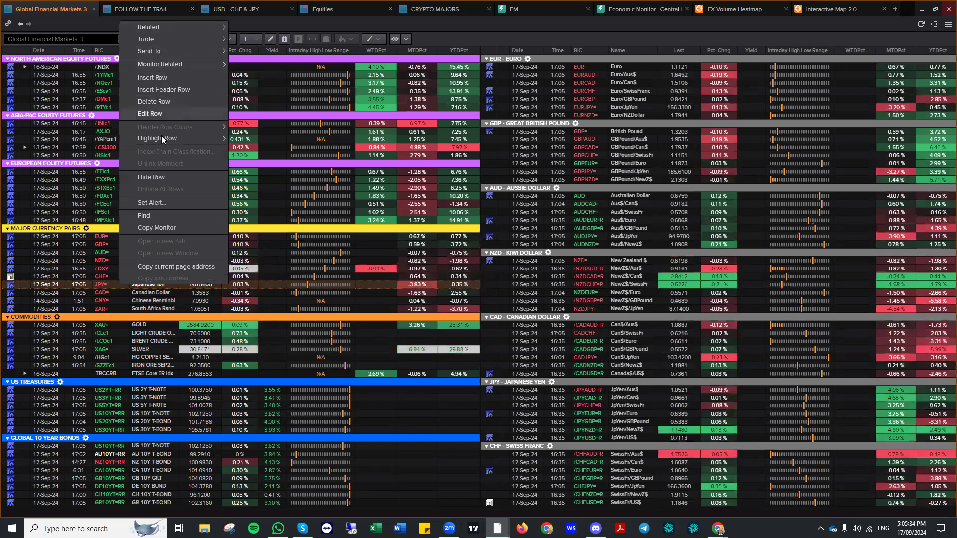
{"action": "left_click", "coordinate": [152, 203]}
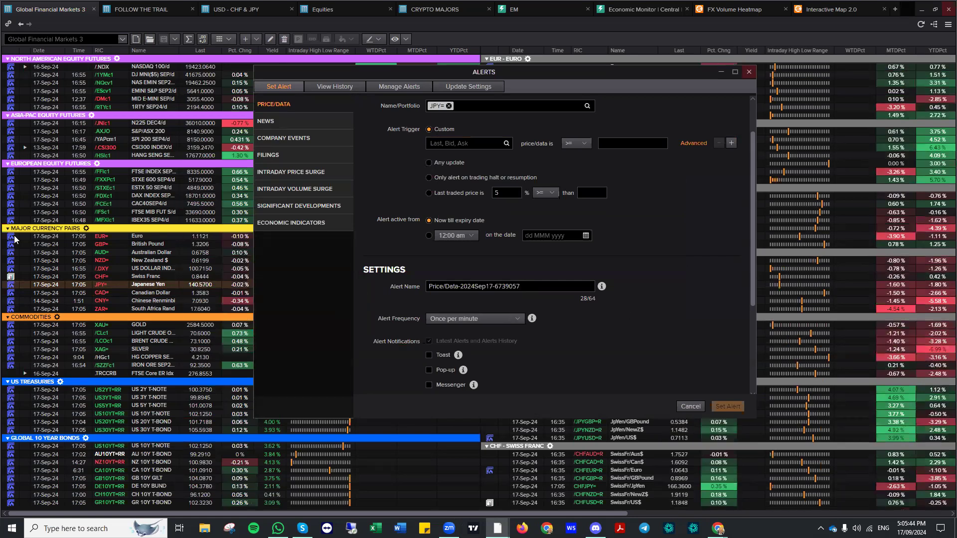
- Circle JPY= in the alert, point out the futures, JPY= and SILVER rows, then clear the marks
{"action": "mouse_move", "coordinate": [451, 94]}
{"action": "left_mouse_down"}
{"action": "mouse_move", "coordinate": [424, 113]}
{"action": "mouse_move", "coordinate": [474, 99]}
{"action": "left_mouse_up"}
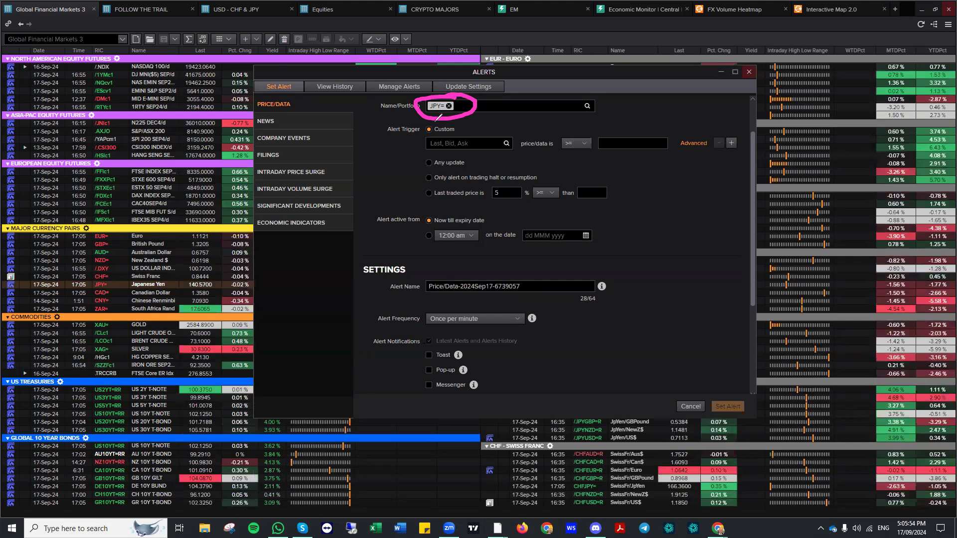
{"action": "left_click_drag", "start_coordinate": [142, 74], "coordinate": [145, 85]}
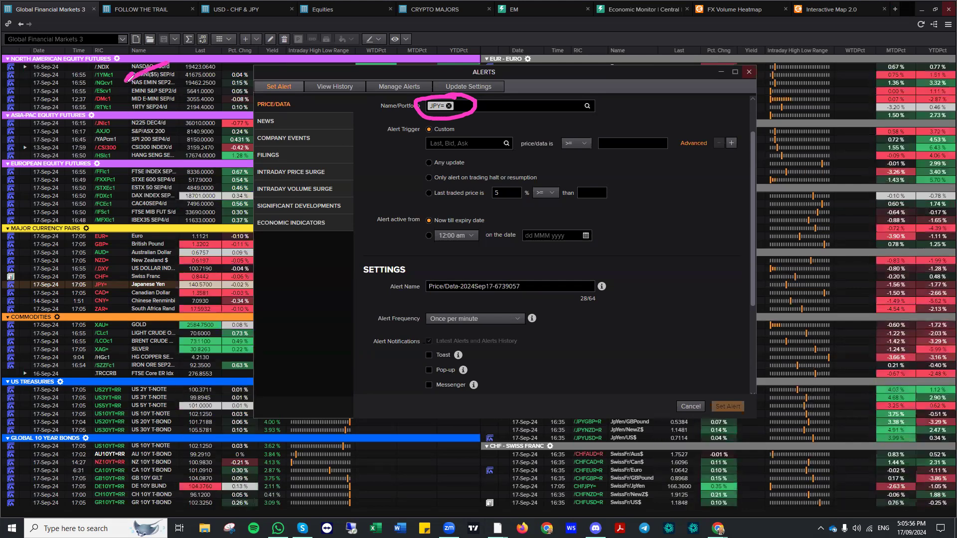
{"action": "left_click_drag", "start_coordinate": [167, 214], "coordinate": [120, 283]}
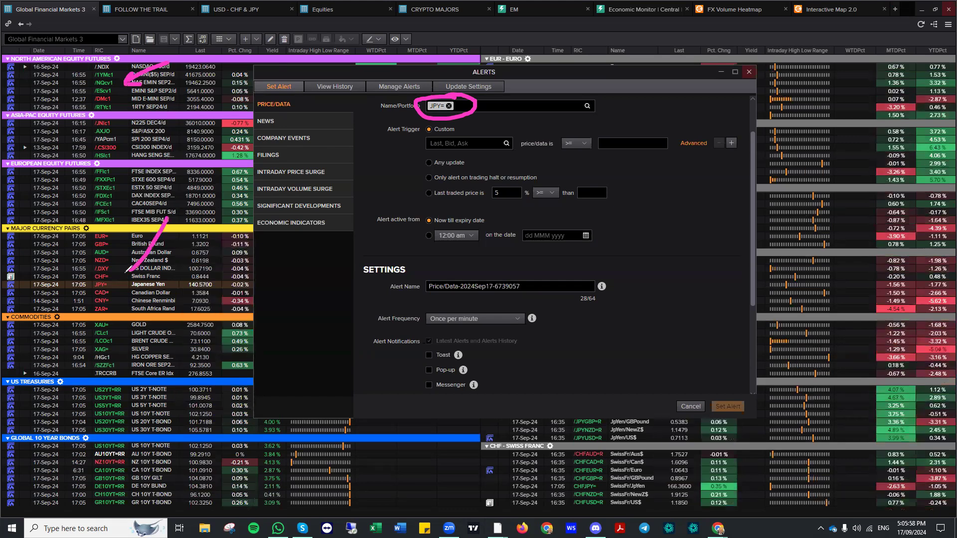
{"action": "left_click_drag", "start_coordinate": [182, 329], "coordinate": [150, 352]}
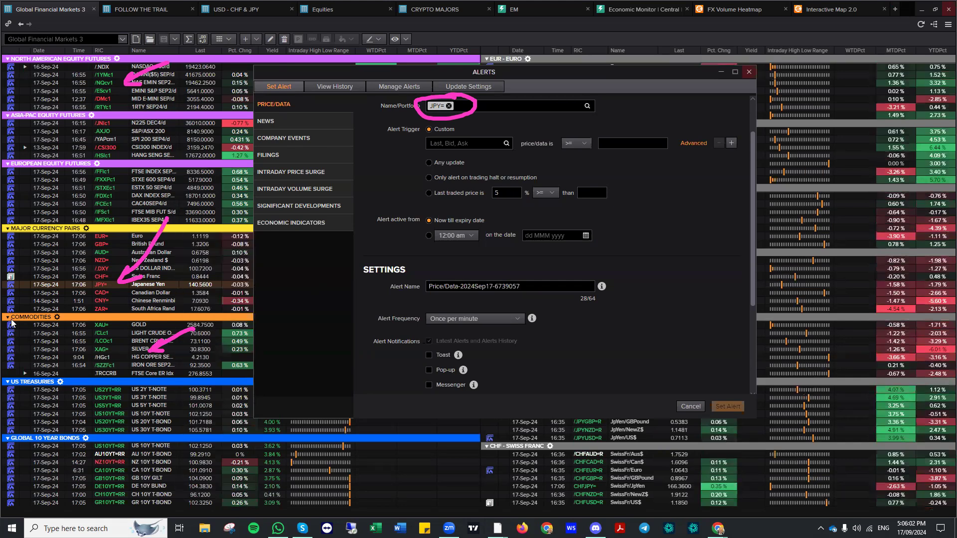
{"action": "key", "text": "Escape"}
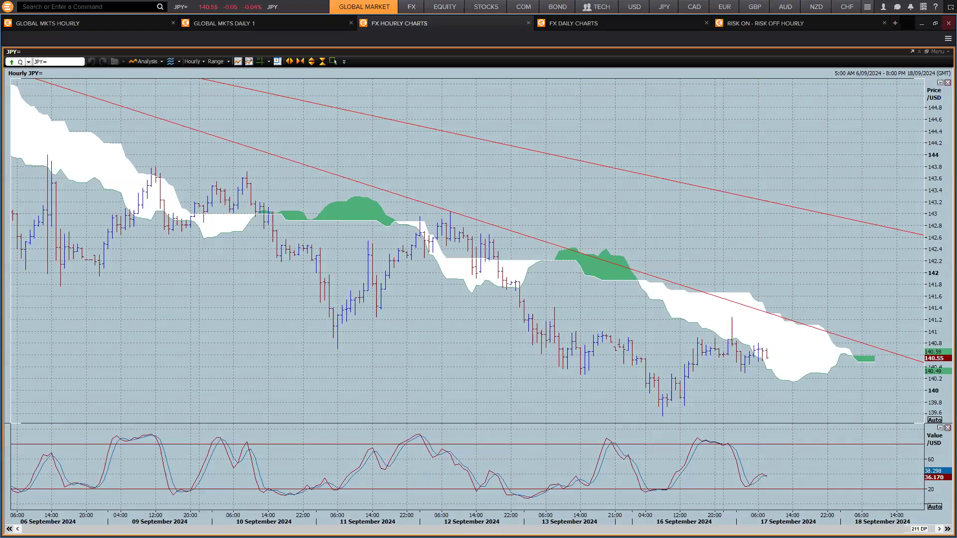
- Mark the cloud edge at the trend line and circle the current 140.55 price on the axis
{"action": "mouse_move", "coordinate": [772, 306]}
{"action": "left_mouse_down"}
{"action": "mouse_move", "coordinate": [752, 319]}
{"action": "mouse_move", "coordinate": [779, 331]}
{"action": "mouse_move", "coordinate": [725, 330]}
{"action": "mouse_move", "coordinate": [761, 331]}
{"action": "mouse_move", "coordinate": [737, 343]}
{"action": "left_mouse_up"}
{"action": "left_click", "coordinate": [726, 330]}
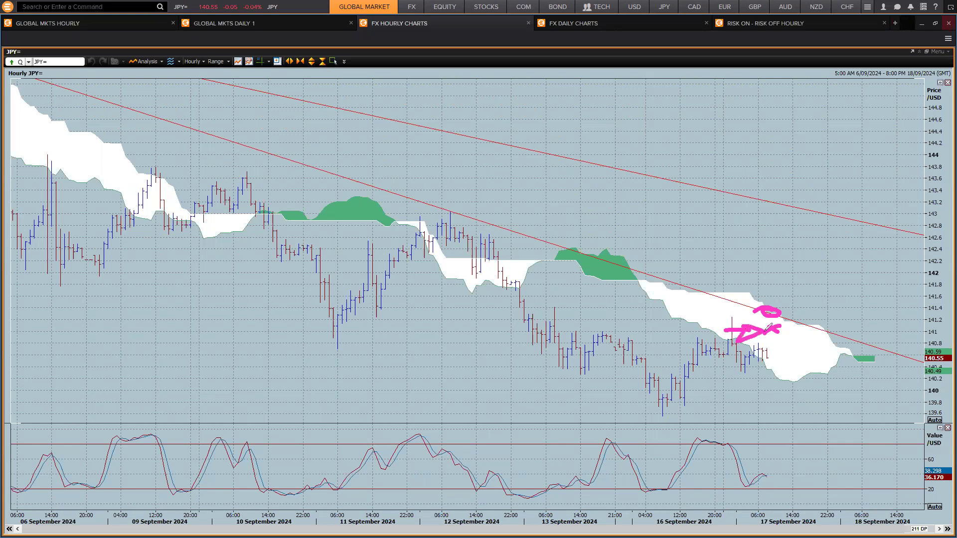
{"action": "left_click_drag", "start_coordinate": [945, 350], "coordinate": [915, 360]}
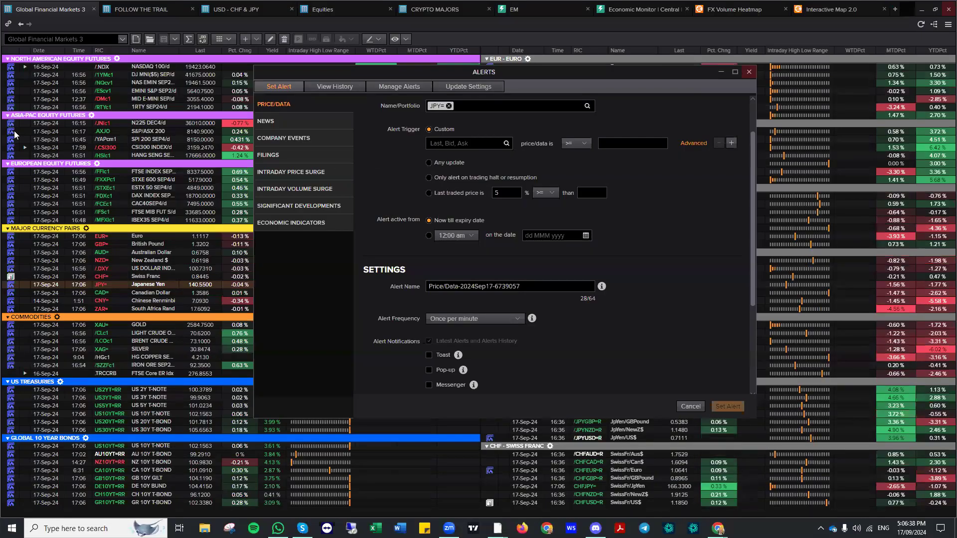
- Make the JPY= alert's custom trigger fire when Bid is at or above 141.15
{"action": "left_click", "coordinate": [458, 143]}
{"action": "type", "text": "bid"}
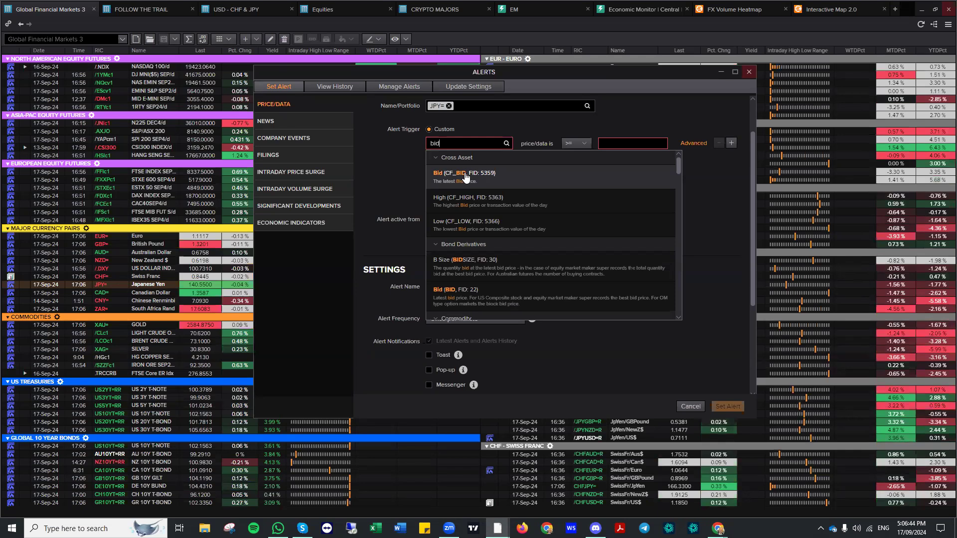
{"action": "left_click", "coordinate": [466, 177]}
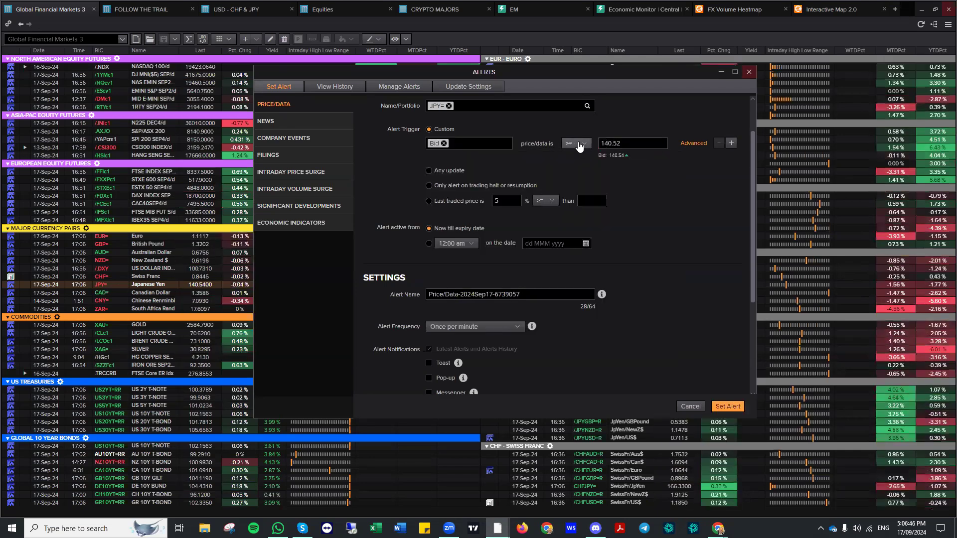
{"action": "left_click", "coordinate": [629, 143]}
{"action": "key", "text": "BackSpace"}
{"action": "key", "text": "BackSpace"}
{"action": "key", "text": "BackSpace"}
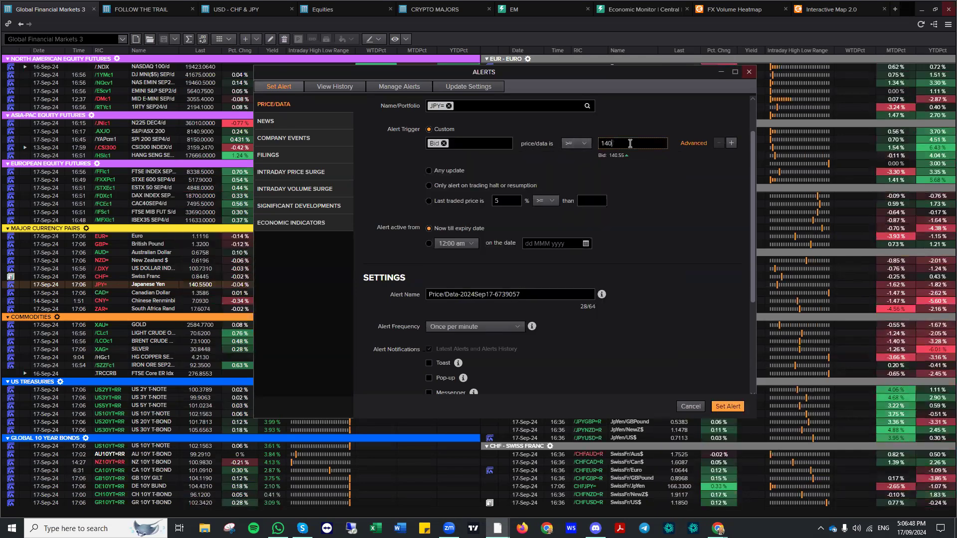
{"action": "type", "text": "1.15"}
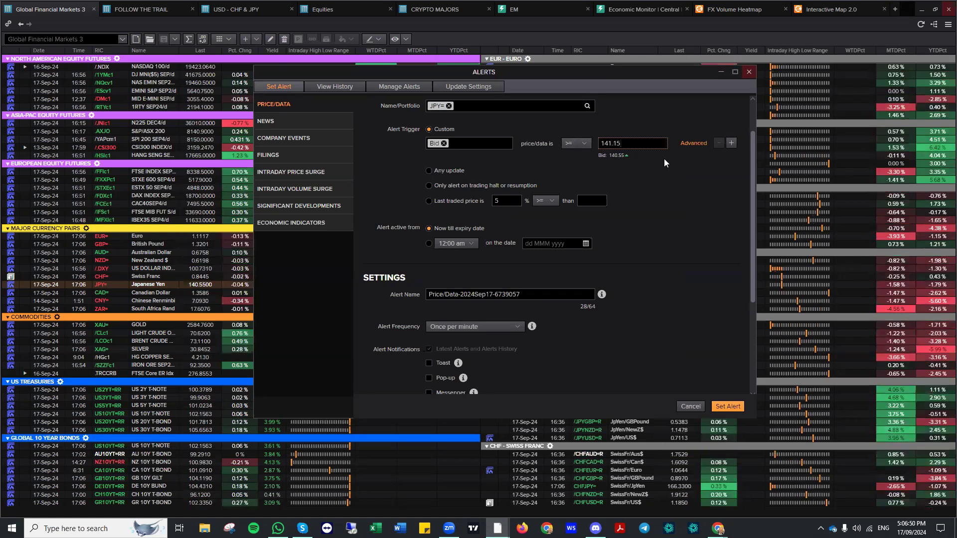
{"action": "left_click", "coordinate": [429, 171]}
{"action": "left_click", "coordinate": [429, 129]}
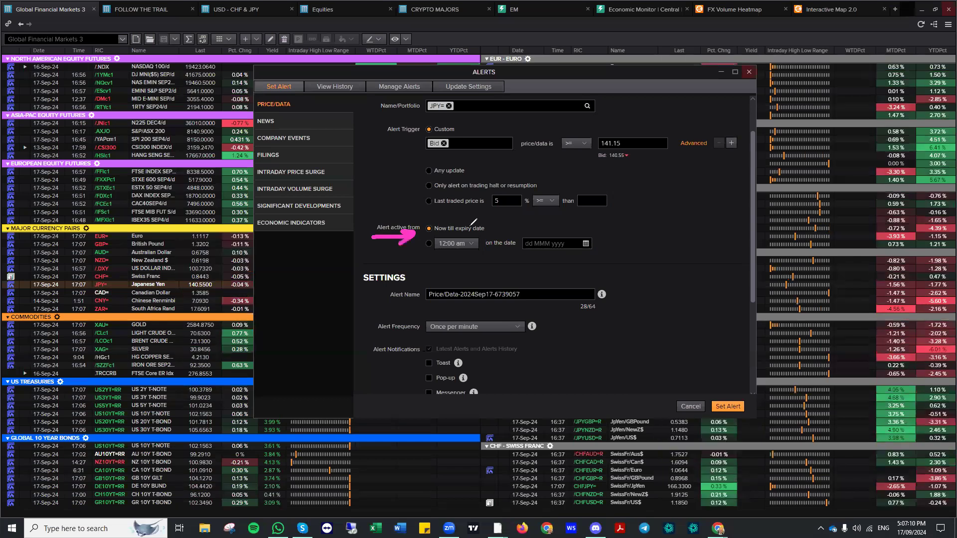
- Schedule the alert to become active from 3:00 am on 18 Sep 2024
{"action": "left_click_drag", "start_coordinate": [435, 257], "coordinate": [477, 257]}
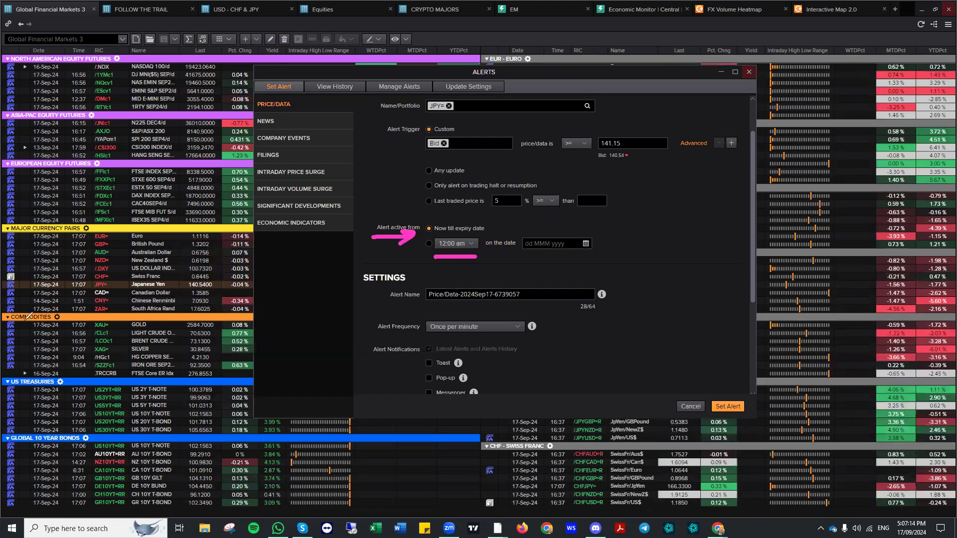
{"action": "key", "text": "Escape"}
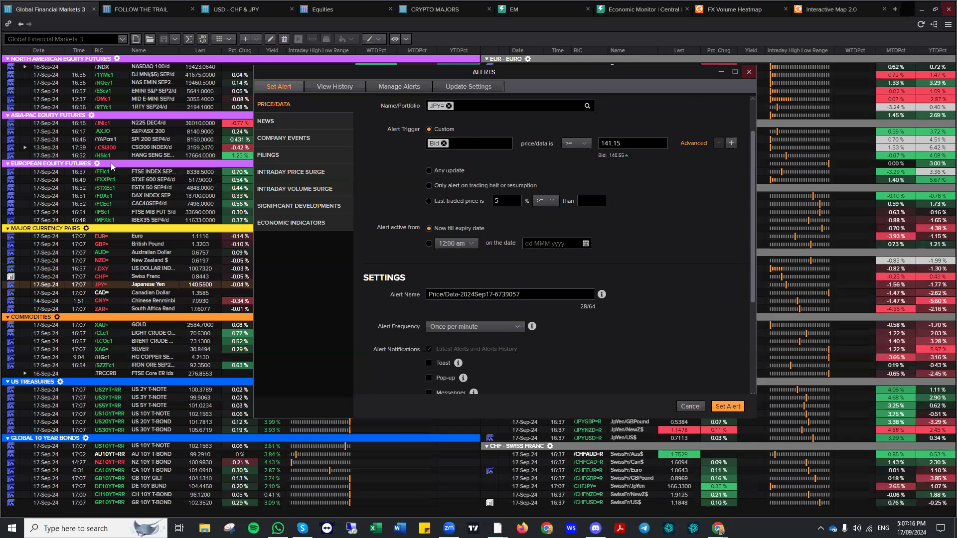
{"action": "left_click", "coordinate": [429, 243]}
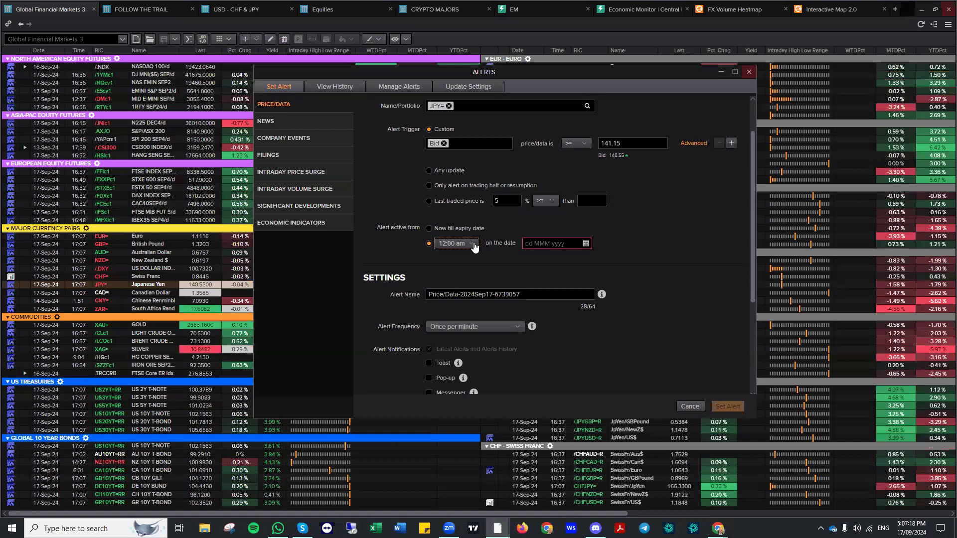
{"action": "left_click", "coordinate": [472, 243]}
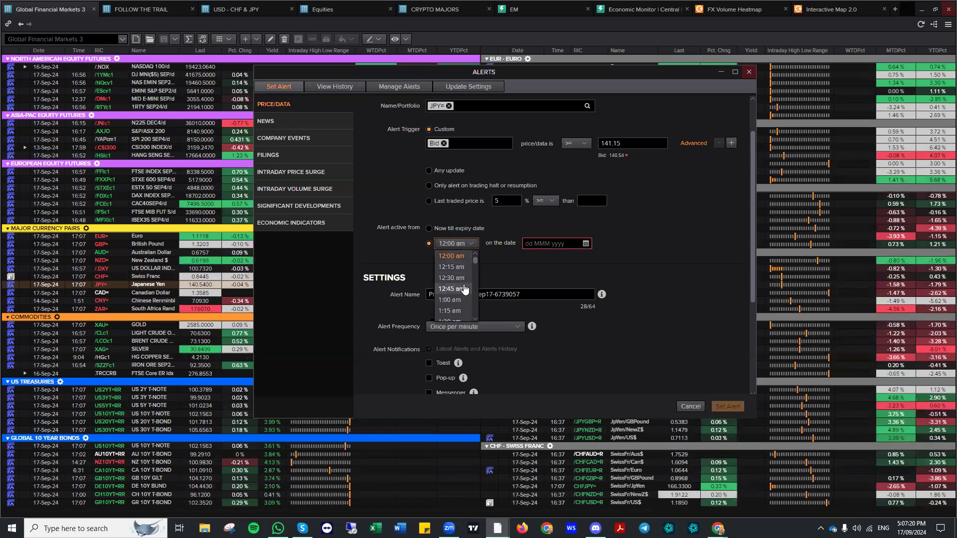
{"action": "scroll", "coordinate": [460, 294], "scroll_direction": "down", "scroll_amount": 3}
{"action": "left_click", "coordinate": [460, 294]}
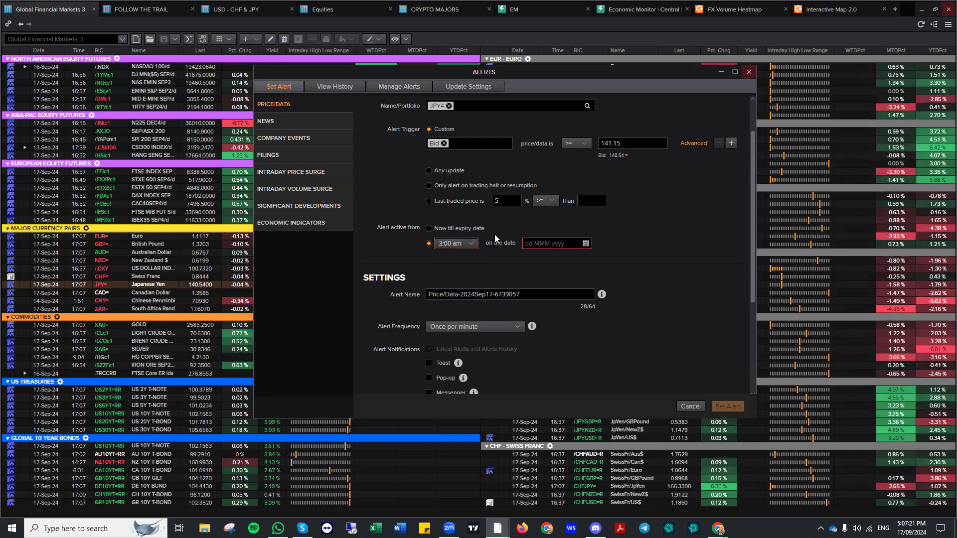
{"action": "left_click", "coordinate": [550, 244]}
{"action": "left_click", "coordinate": [580, 321]}
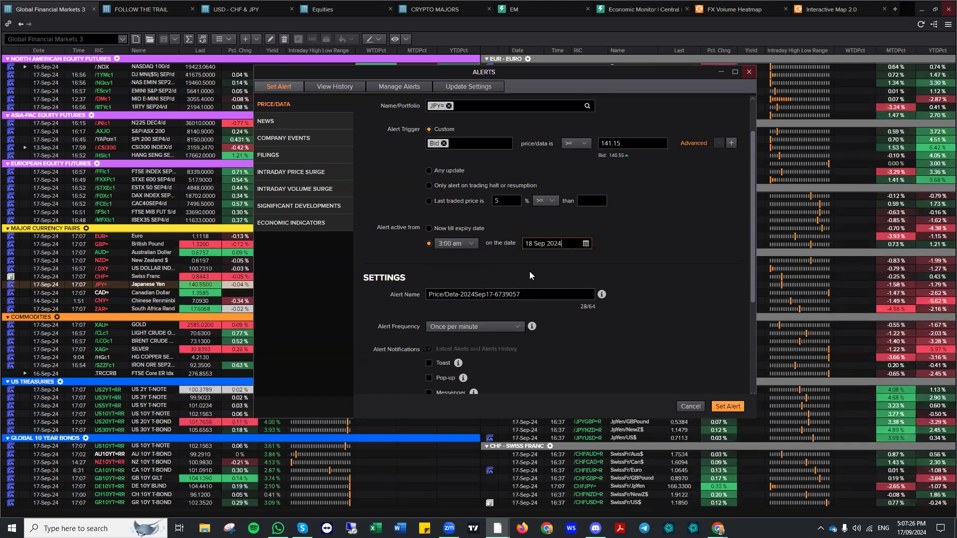
{"action": "left_click_drag", "start_coordinate": [528, 294], "coordinate": [408, 300]}
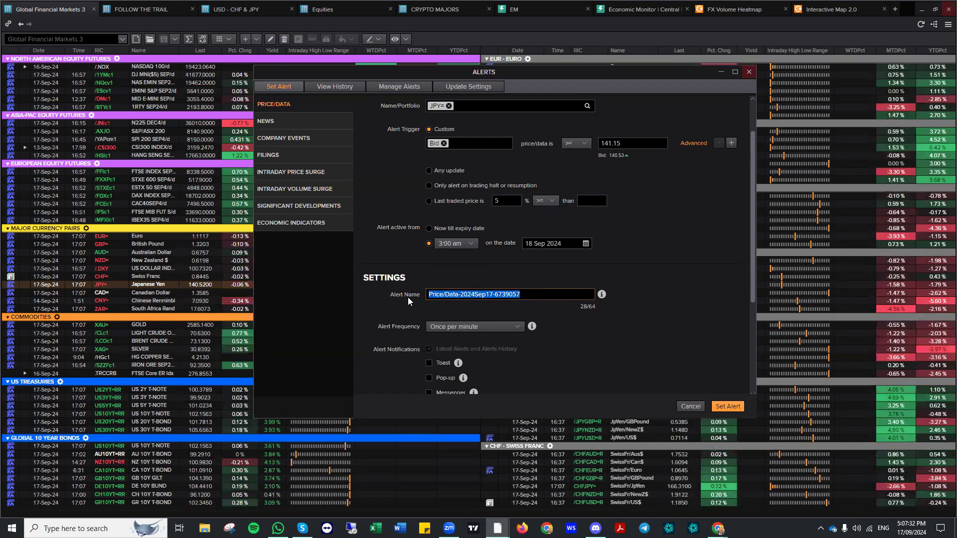
- Name the alert 'JPY 141.15' and set its frequency to once only, then pause alert
{"action": "type", "text": "JPY 14"}
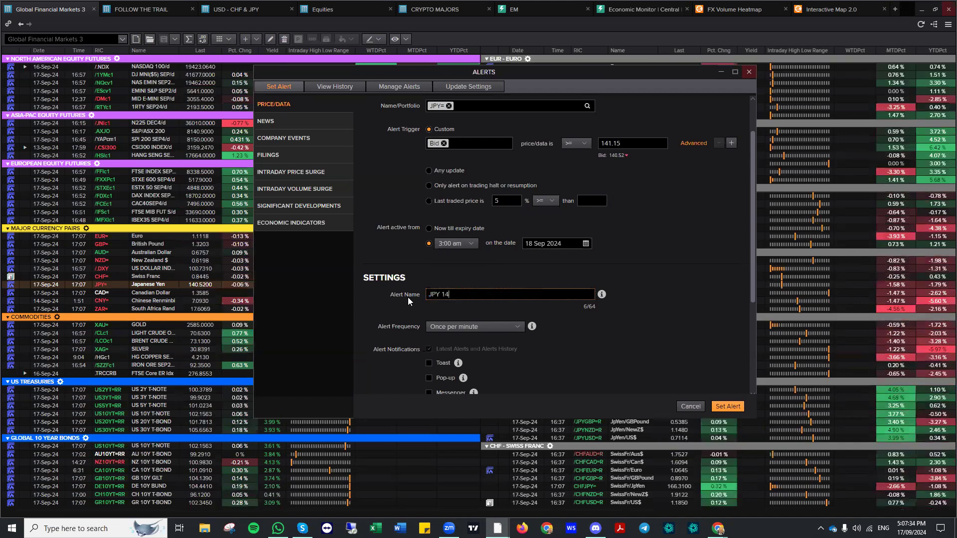
{"action": "type", "text": "1.15"}
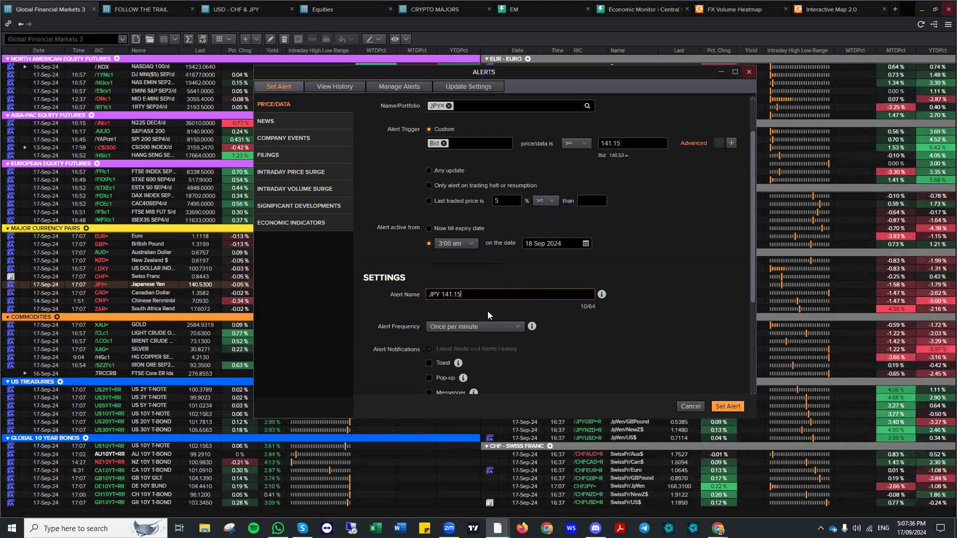
{"action": "left_click", "coordinate": [519, 327]}
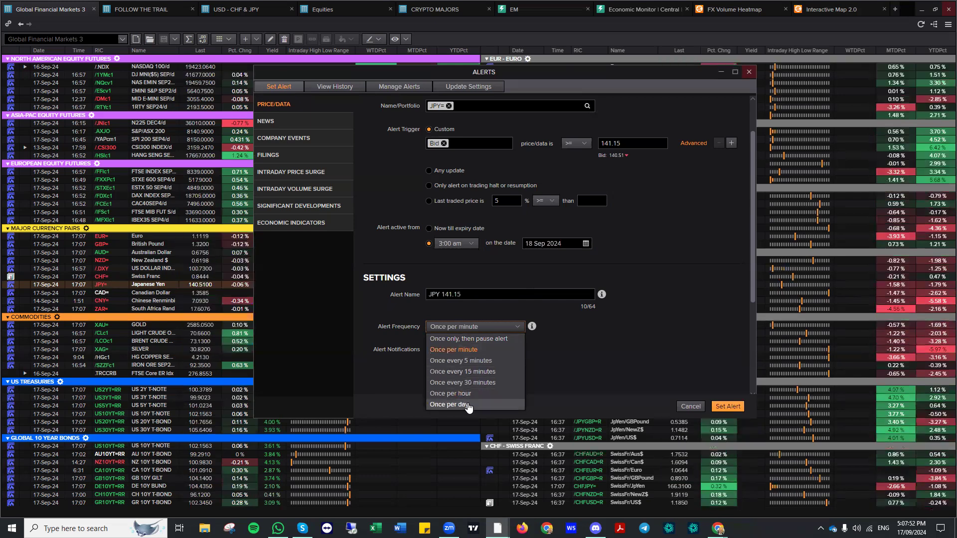
{"action": "left_click", "coordinate": [476, 339]}
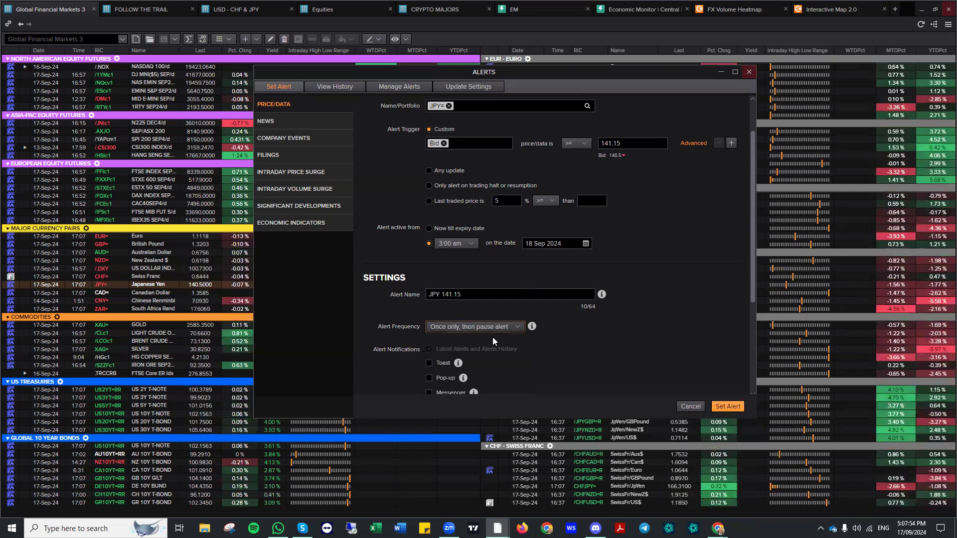
{"action": "scroll", "coordinate": [563, 334], "scroll_direction": "down", "scroll_amount": 5}
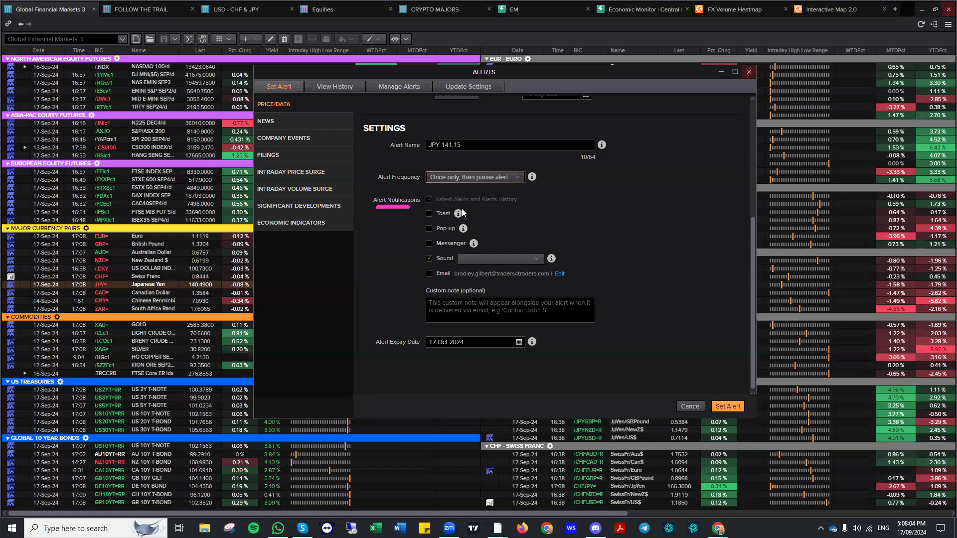
- Tick Pop-up notifications for the alert, leaving Toast unticked
{"action": "mouse_move", "coordinate": [458, 213]}
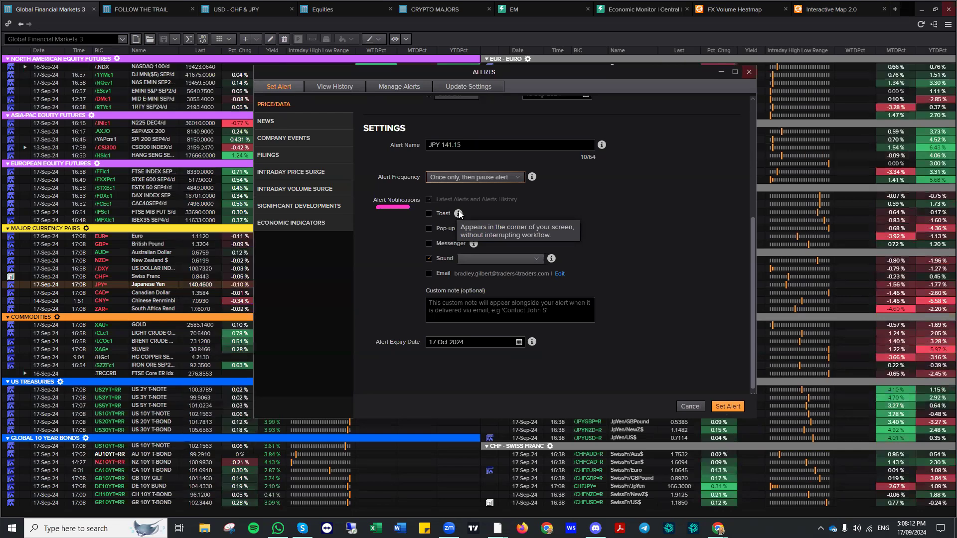
{"action": "left_click", "coordinate": [429, 214]}
{"action": "left_click", "coordinate": [429, 227]}
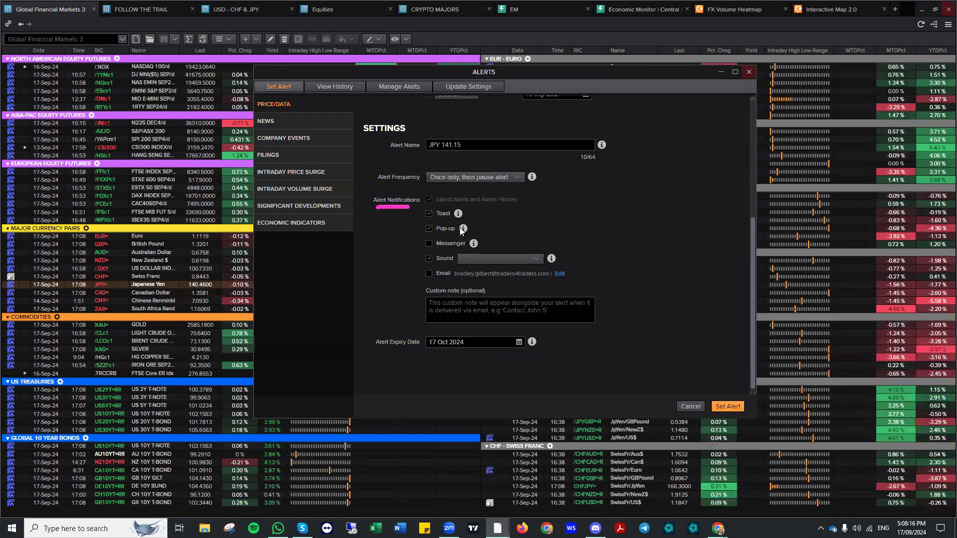
{"action": "mouse_move", "coordinate": [463, 230]}
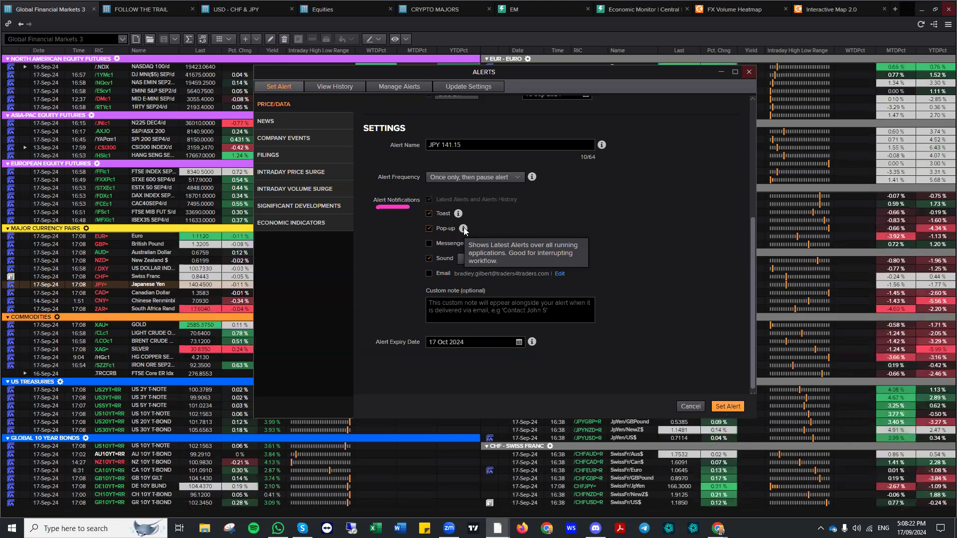
{"action": "key", "text": "shift+Tab"}
{"action": "key", "text": "space"}
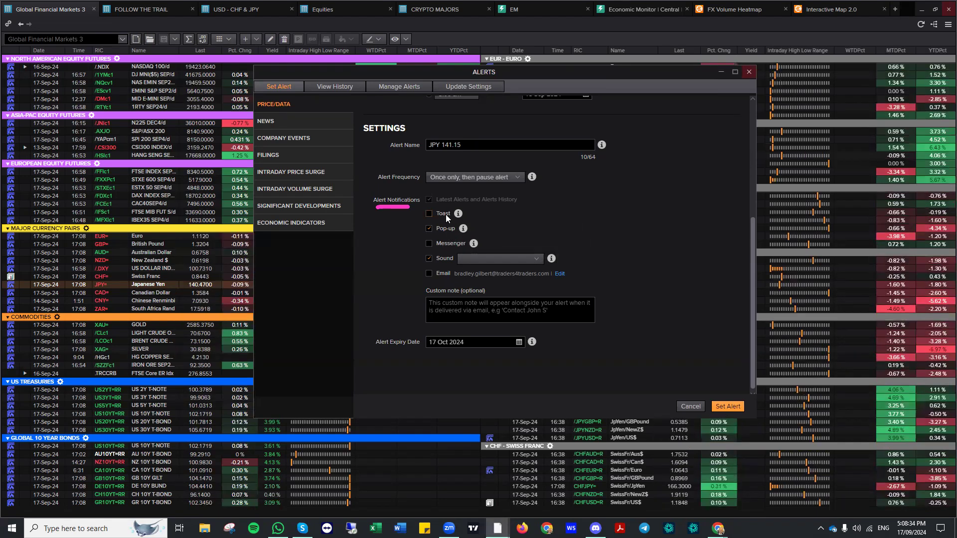
- Enable Toast, System default sound and As-it-happens email notifications for the alert
{"action": "left_click", "coordinate": [429, 214]}
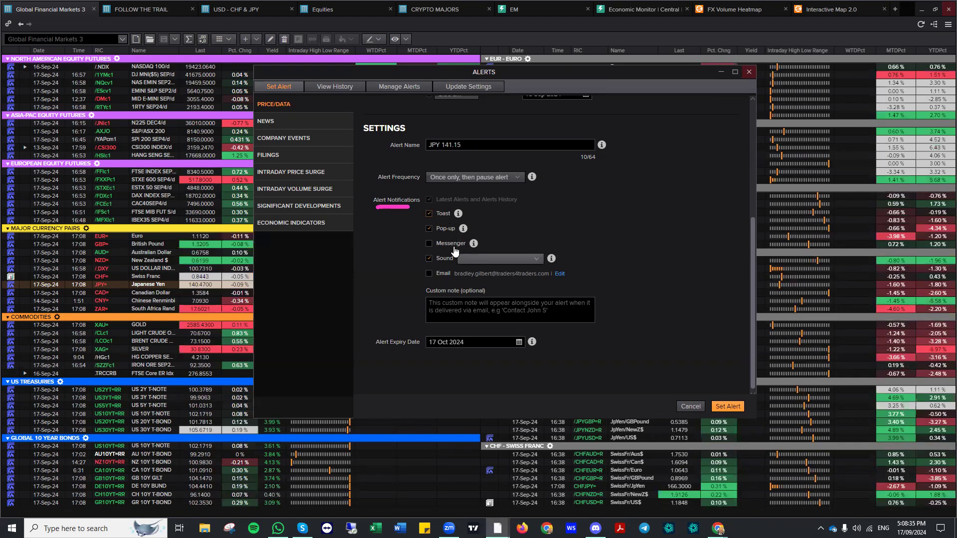
{"action": "left_click", "coordinate": [535, 258]}
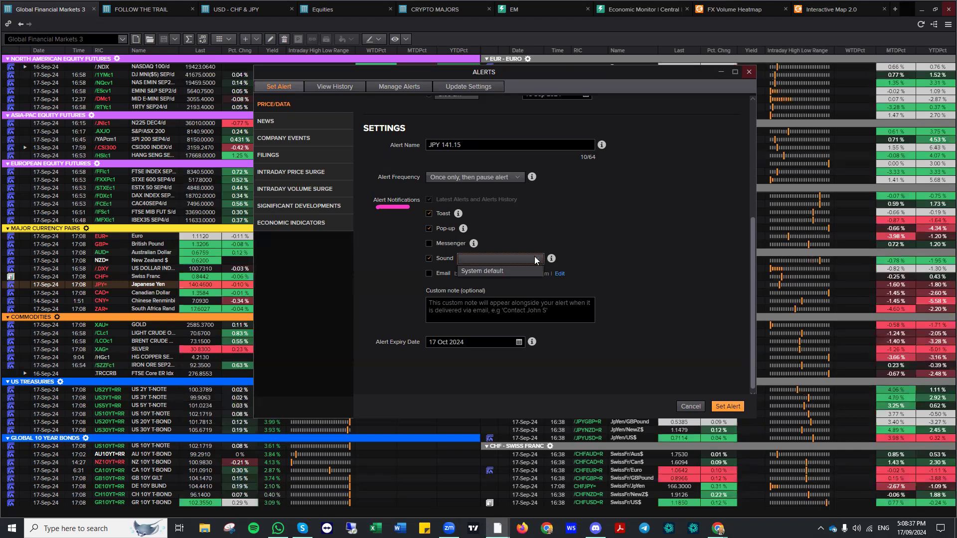
{"action": "left_click", "coordinate": [513, 271]}
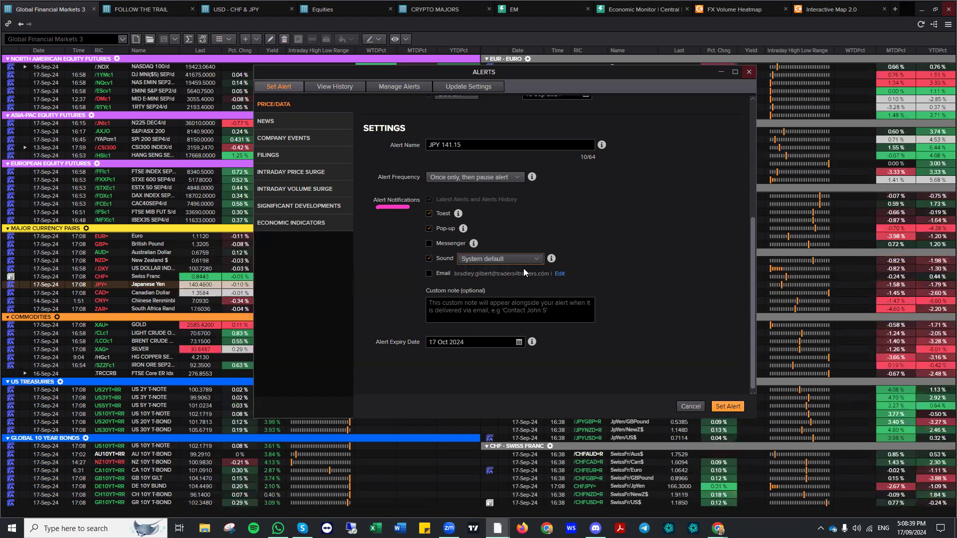
{"action": "left_click", "coordinate": [429, 274]}
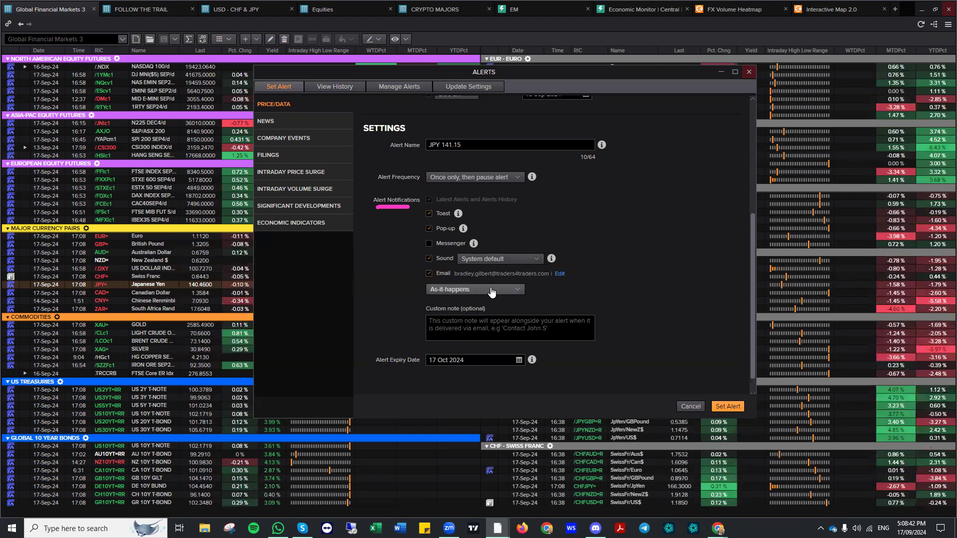
{"action": "left_click", "coordinate": [517, 293]}
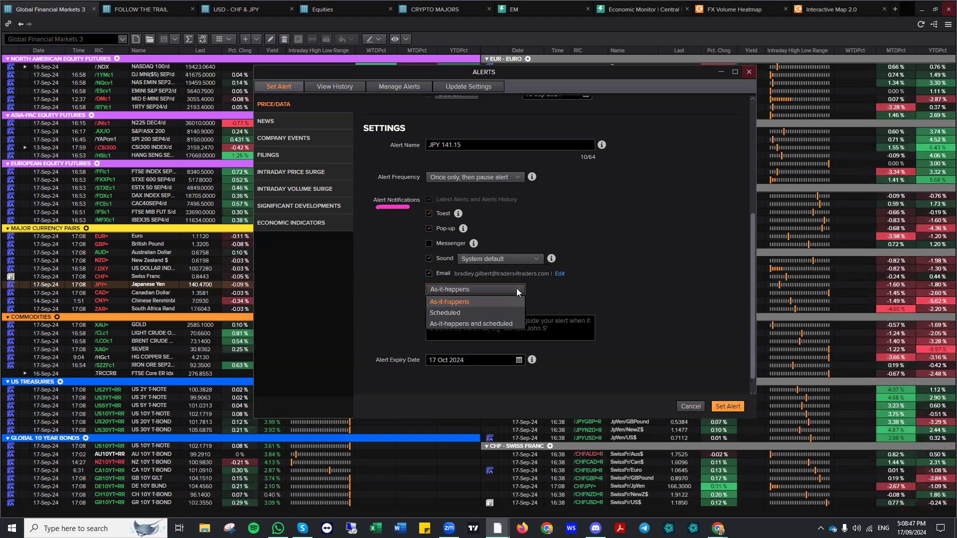
{"action": "left_click", "coordinate": [482, 314]}
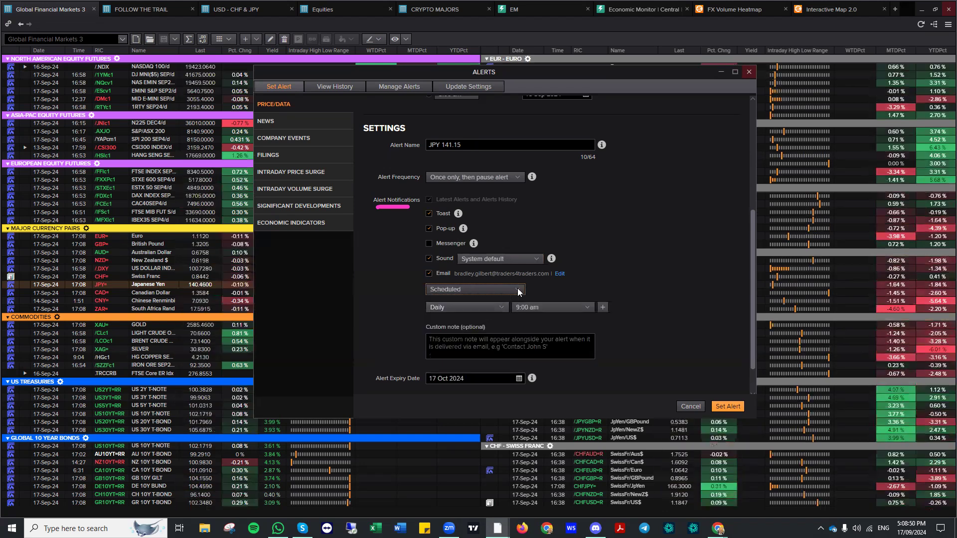
{"action": "left_click", "coordinate": [499, 289]}
{"action": "left_click", "coordinate": [493, 304]}
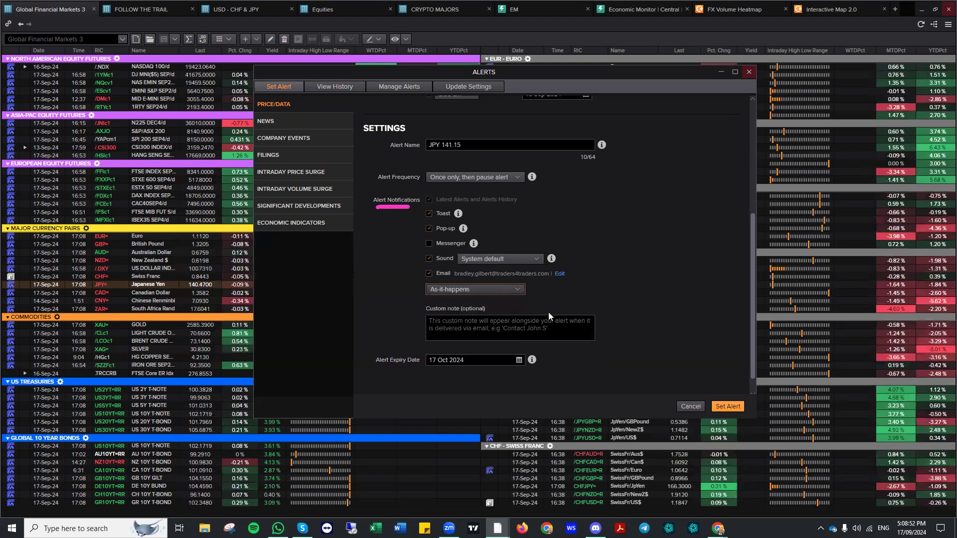
{"action": "left_click", "coordinate": [537, 322]}
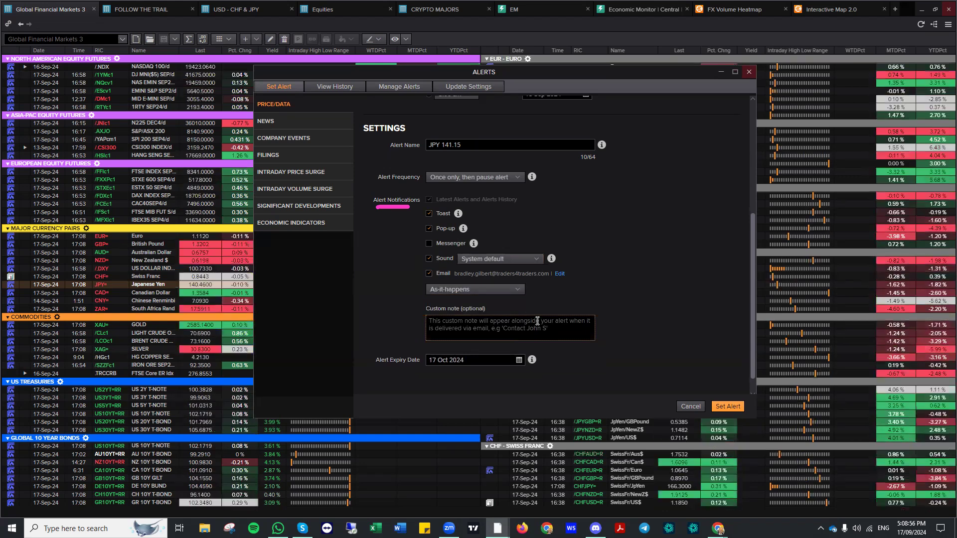
- Replace the misspelled 'Resisatnce' custom note with 'Check stochastics before selling.'
{"action": "type", "text": "Resisatnce"}
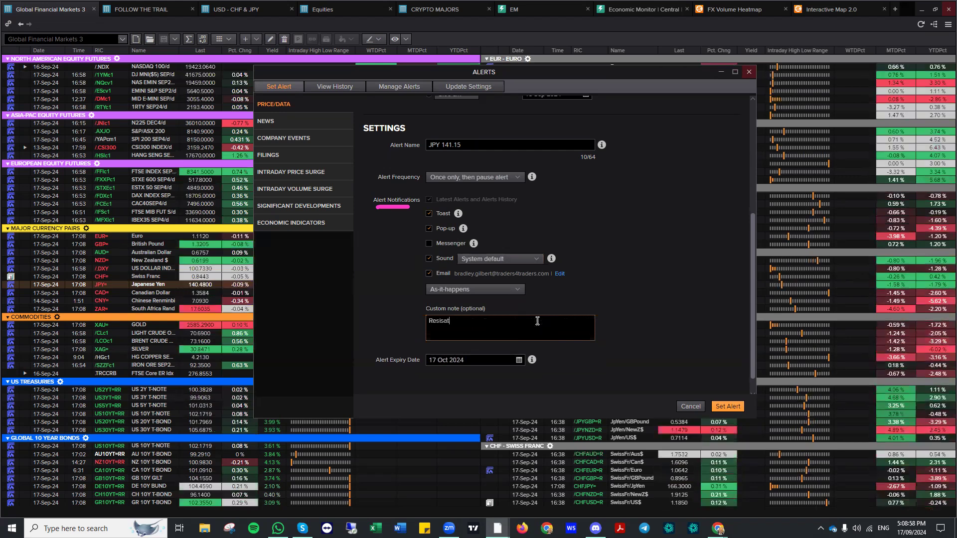
{"action": "key", "text": "BackSpace"}
{"action": "key", "text": "BackSpace"}
{"action": "key", "text": "BackSpace"}
{"action": "key", "text": "BackSpace"}
{"action": "key", "text": "BackSpace"}
{"action": "key", "text": "BackSpace"}
{"action": "key", "text": "BackSpace"}
{"action": "key", "text": "BackSpace"}
{"action": "key", "text": "BackSpace"}
{"action": "key", "text": "BackSpace"}
{"action": "key", "text": "BackSpace"}
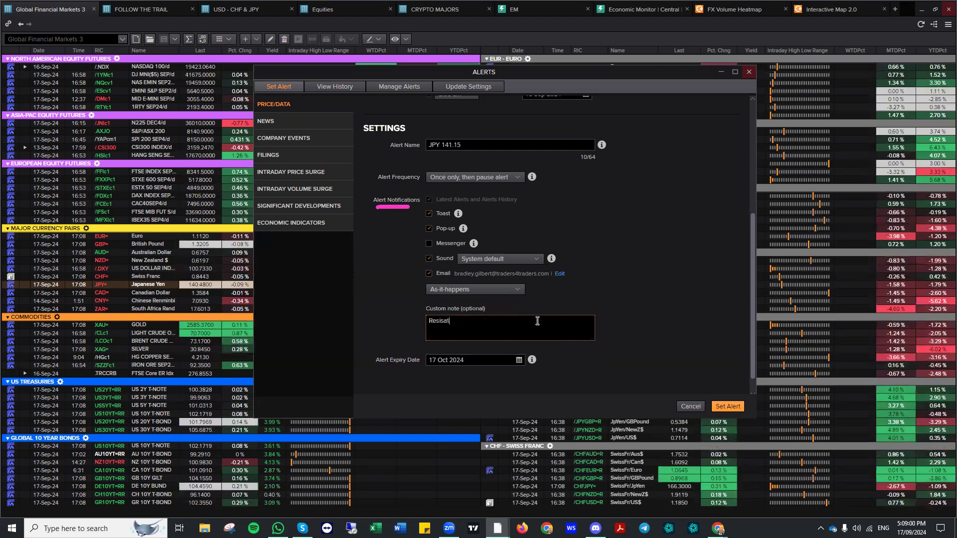
{"action": "type", "text": "Chec"}
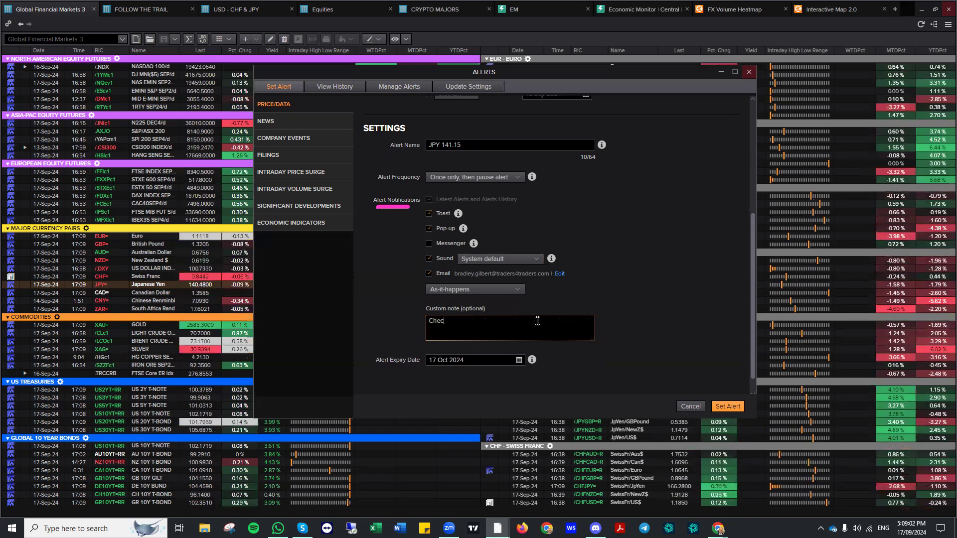
{"action": "type", "text": "k stochastics"}
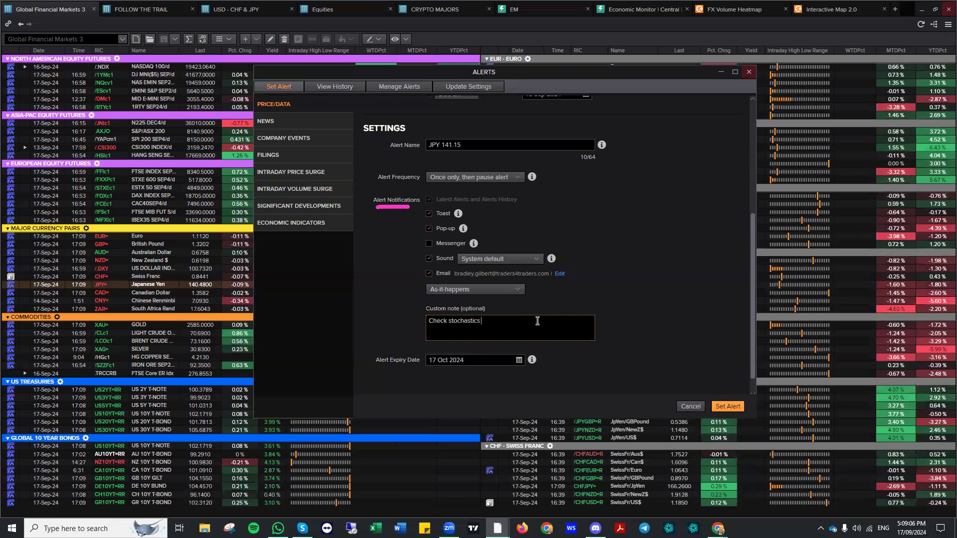
{"action": "type", "text": " before selli"}
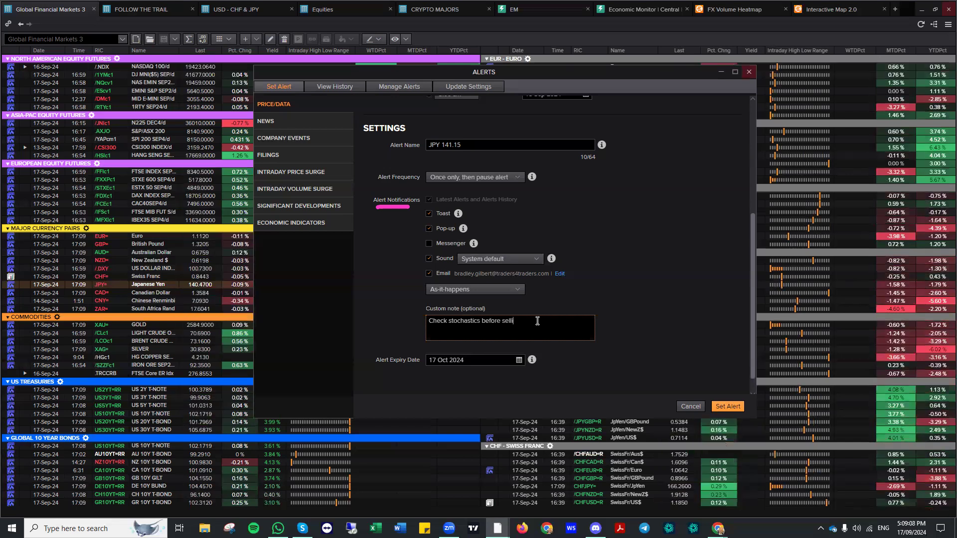
{"action": "type", "text": "ng."}
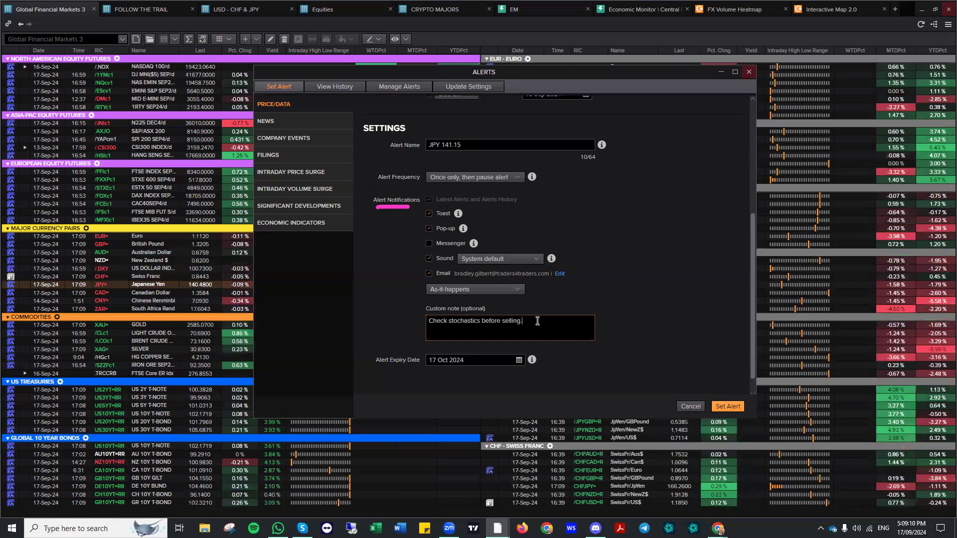
- Set expiry to 18 Oct 2024, save and start the JPY 141.15 alert, then show history
{"action": "left_click", "coordinate": [472, 361]}
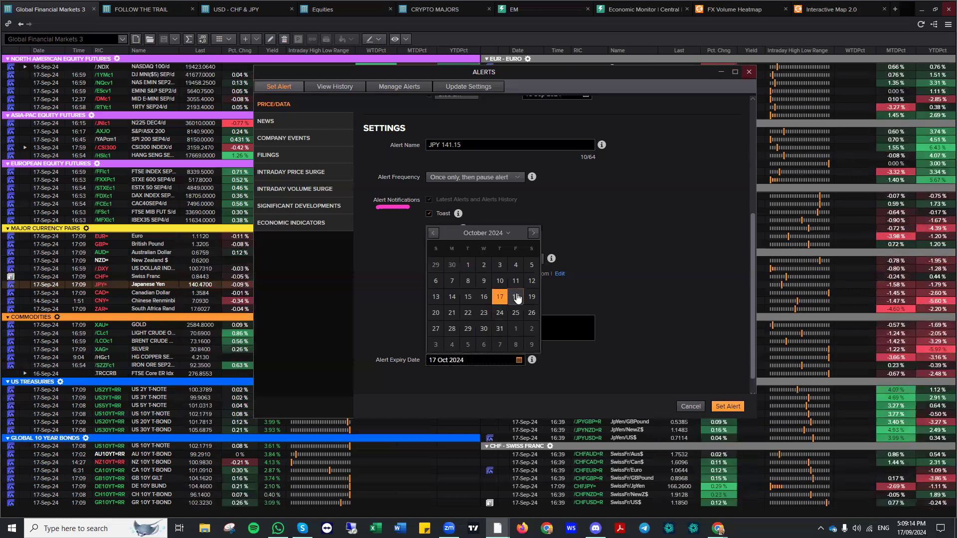
{"action": "left_click", "coordinate": [516, 297]}
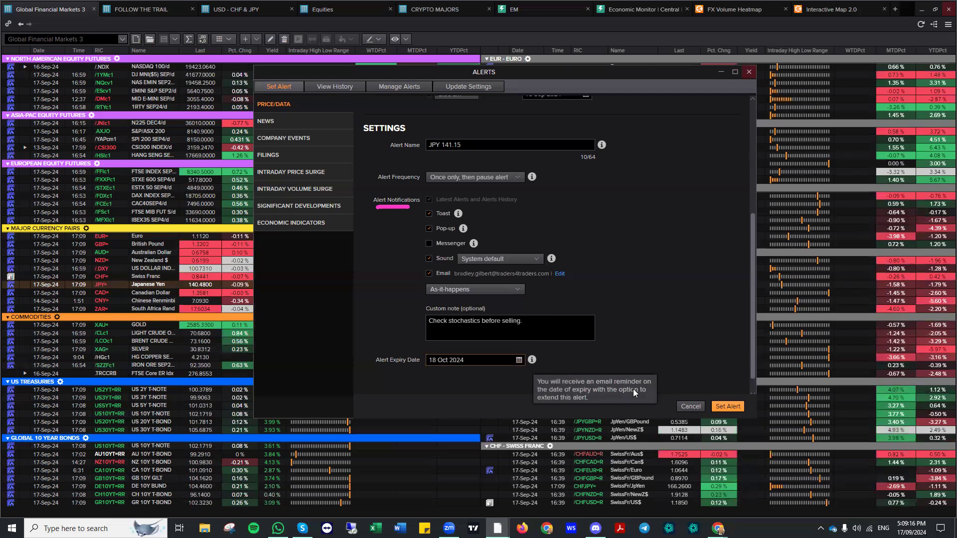
{"action": "left_click", "coordinate": [731, 407]}
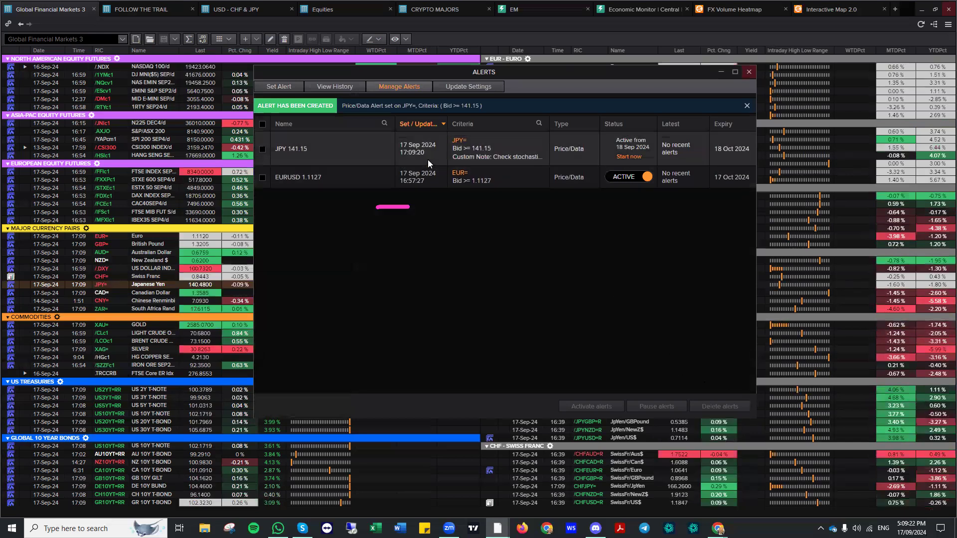
{"action": "left_click", "coordinate": [626, 156]}
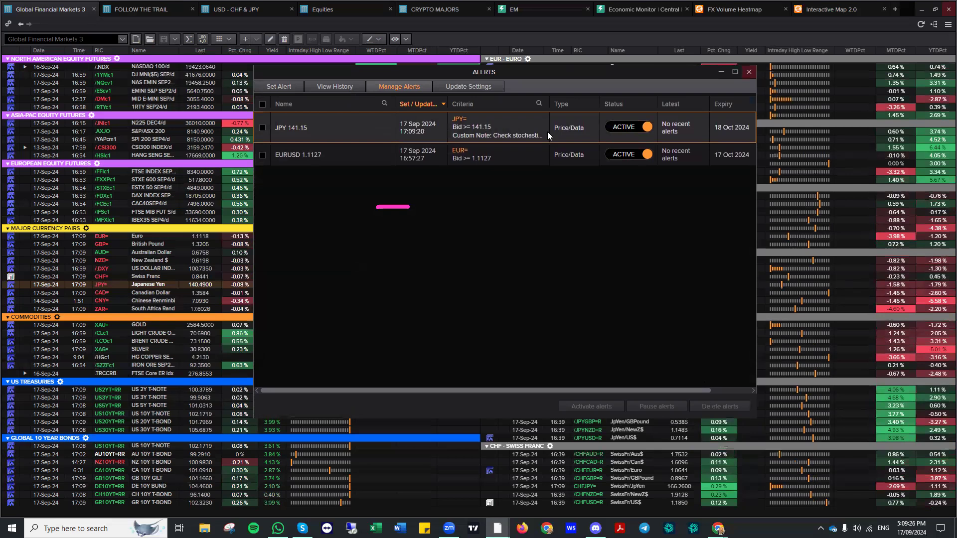
{"action": "left_click", "coordinate": [333, 88]}
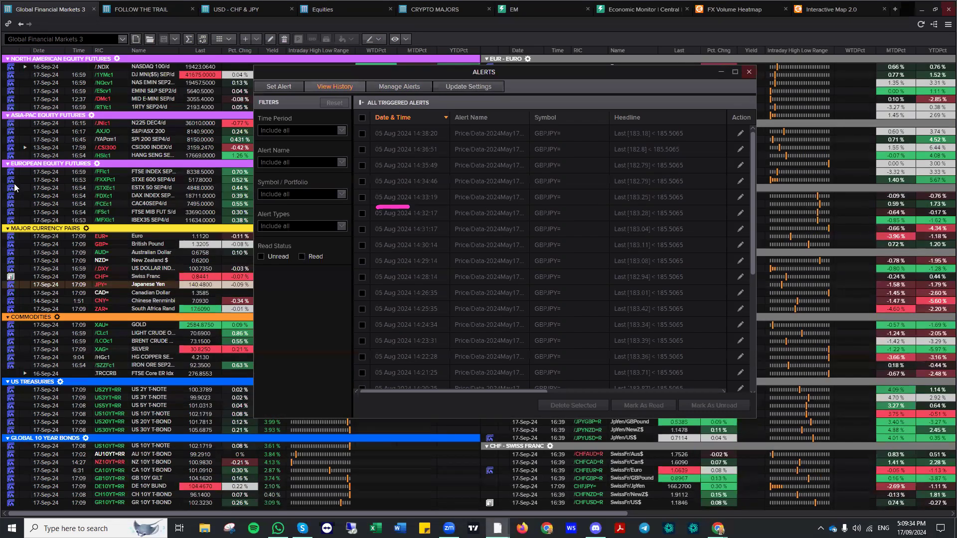
- Select all triggered alerts and delete them in batches of 30 until none remain
{"action": "left_click_drag", "start_coordinate": [405, 199], "coordinate": [454, 195]}
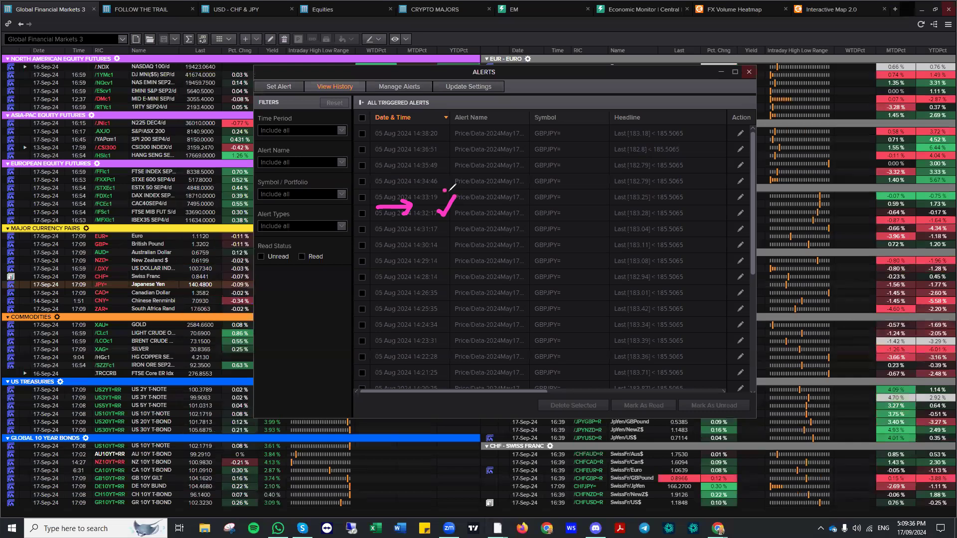
{"action": "left_click_drag", "start_coordinate": [459, 156], "coordinate": [451, 176]}
{"action": "left_click_drag", "start_coordinate": [454, 180], "coordinate": [447, 192]}
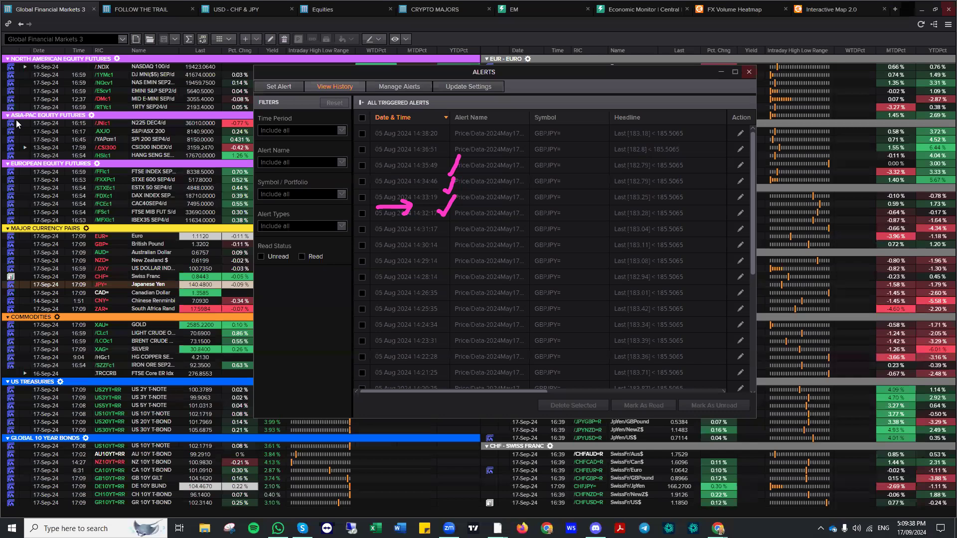
{"action": "left_click", "coordinate": [363, 118]}
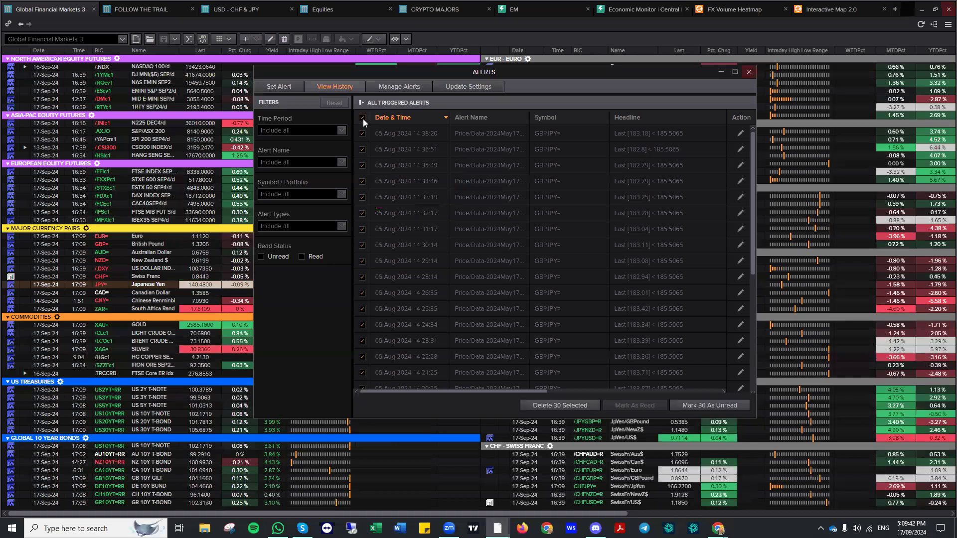
{"action": "left_click", "coordinate": [574, 405]}
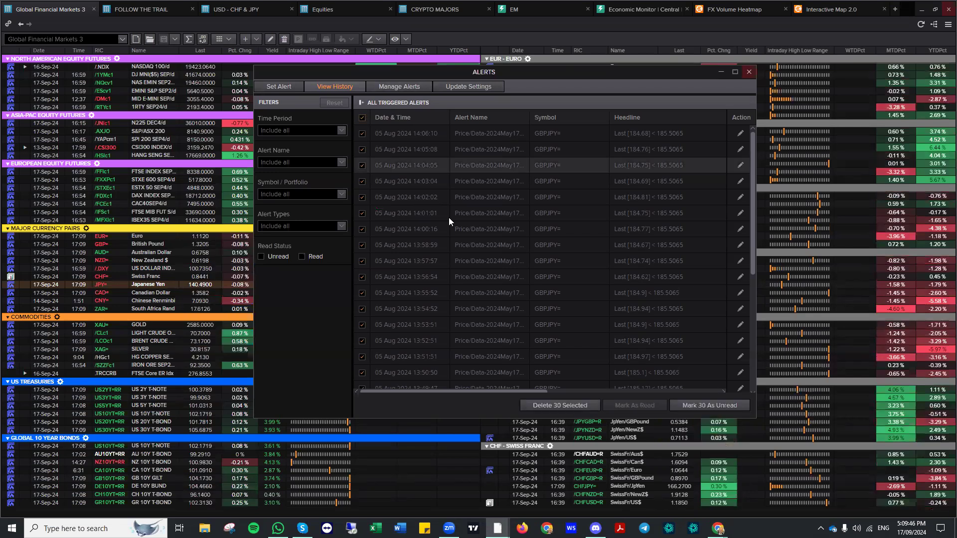
{"action": "left_click", "coordinate": [572, 404]}
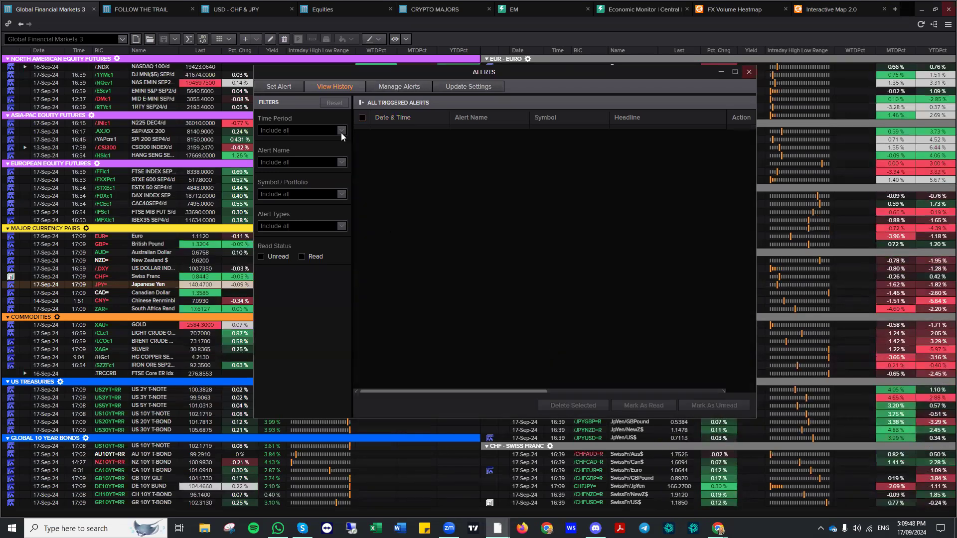
{"action": "left_click", "coordinate": [549, 398]}
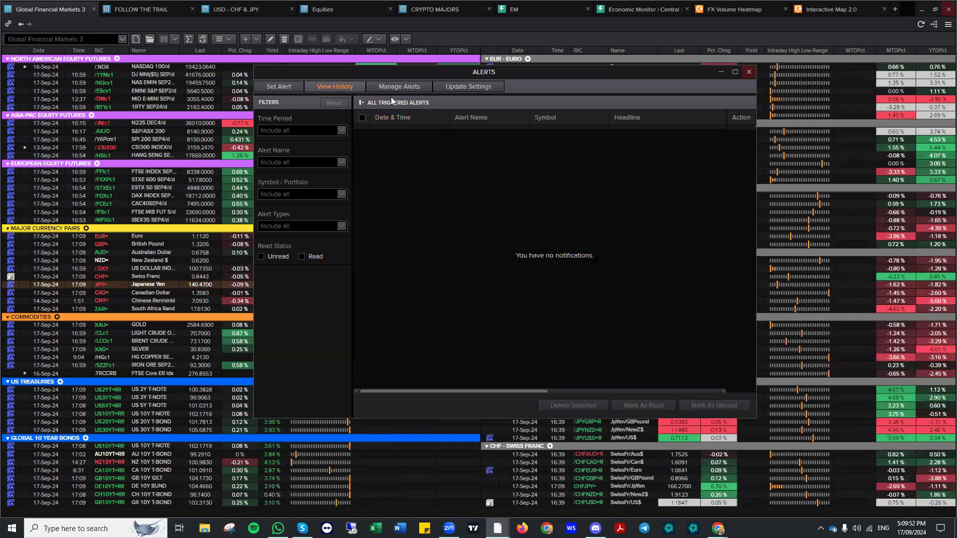
- Look through the Set Alert and Update Settings tabs, ending back on the alerts list
{"action": "left_click", "coordinate": [282, 89]}
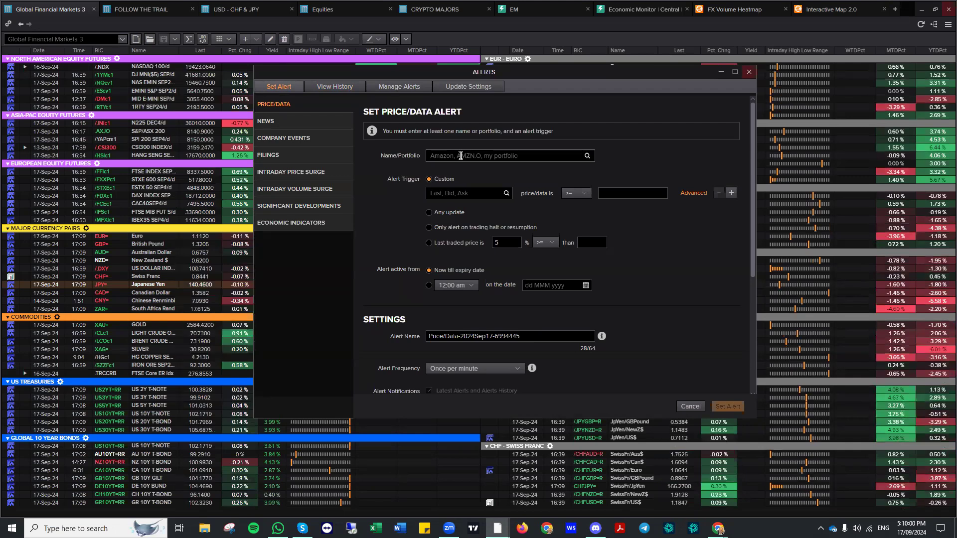
{"action": "left_click", "coordinate": [387, 89]}
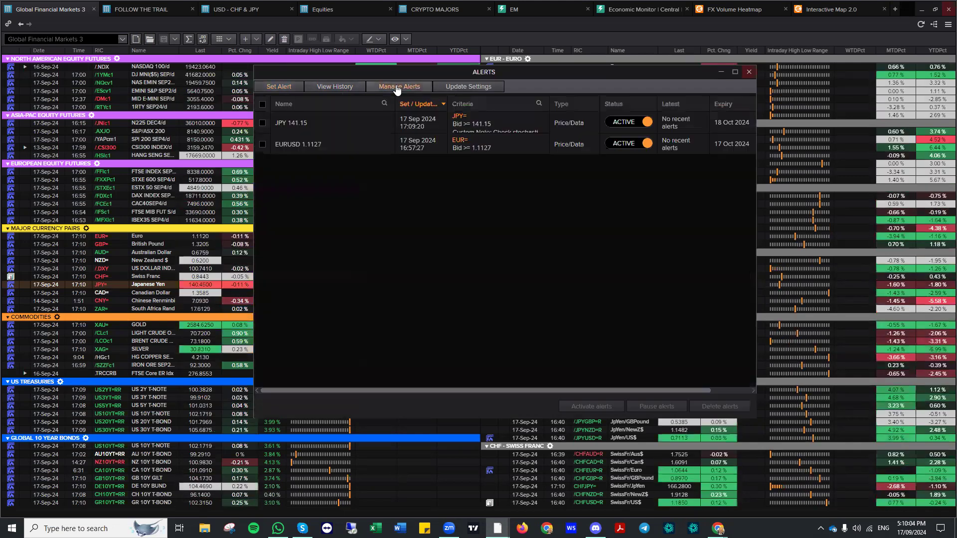
{"action": "left_click", "coordinate": [449, 90]}
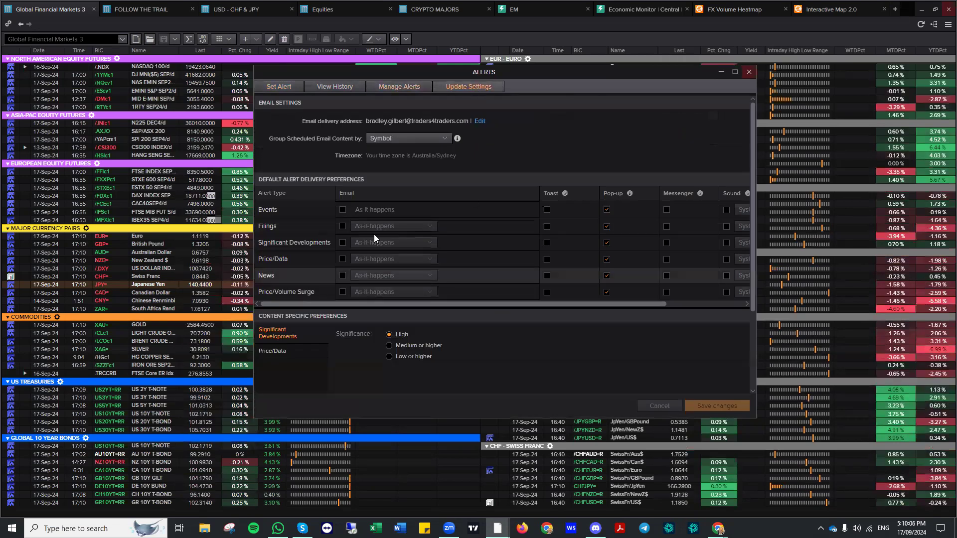
{"action": "scroll", "coordinate": [428, 257], "scroll_direction": "down", "scroll_amount": 2}
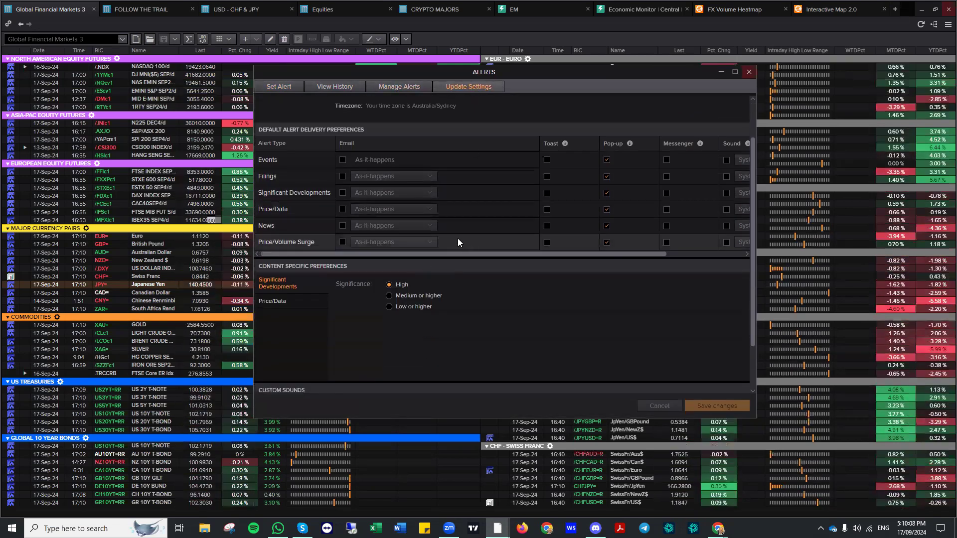
{"action": "scroll", "coordinate": [459, 239], "scroll_direction": "up", "scroll_amount": 2}
{"action": "left_click", "coordinate": [399, 86]}
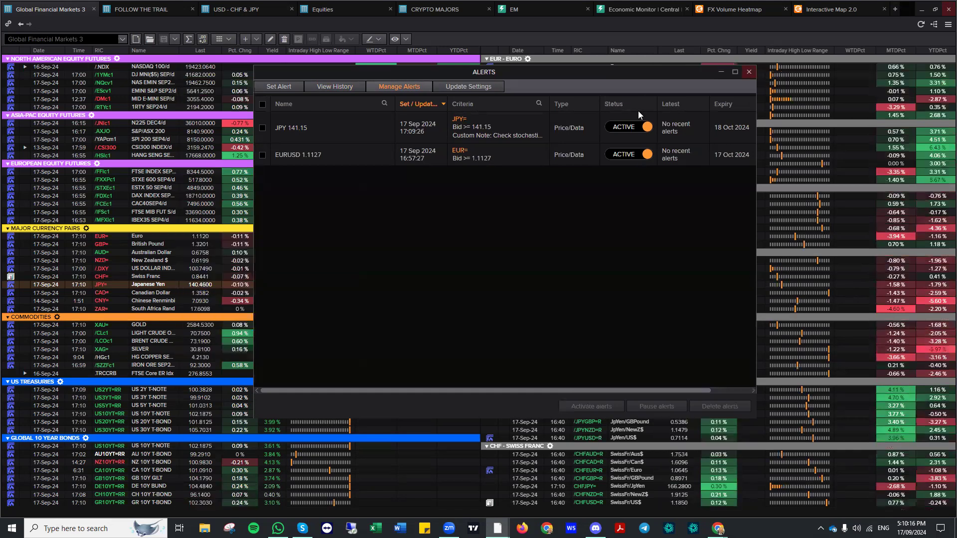
- Pause the JPY 141.15 alert and reactivate it
{"action": "left_click", "coordinate": [611, 130]}
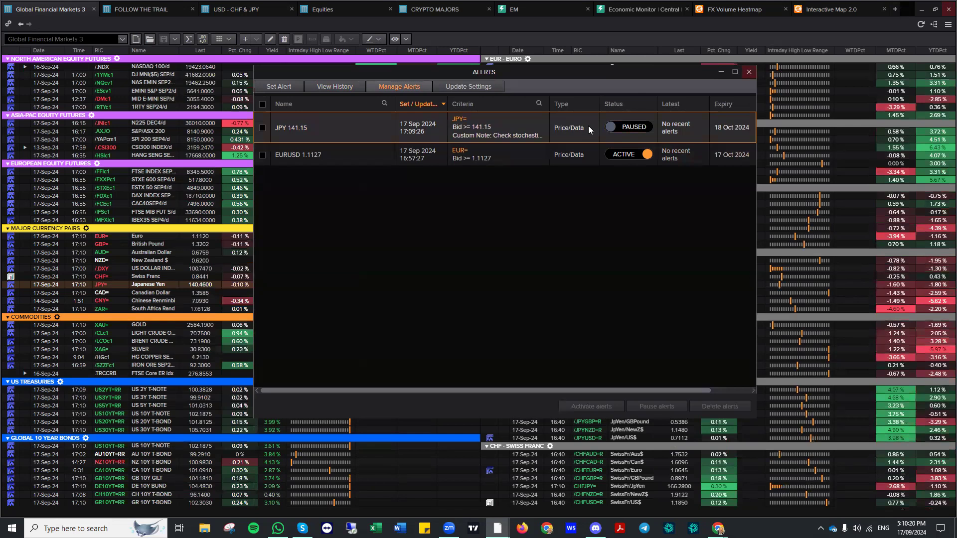
{"action": "left_click", "coordinate": [262, 128]}
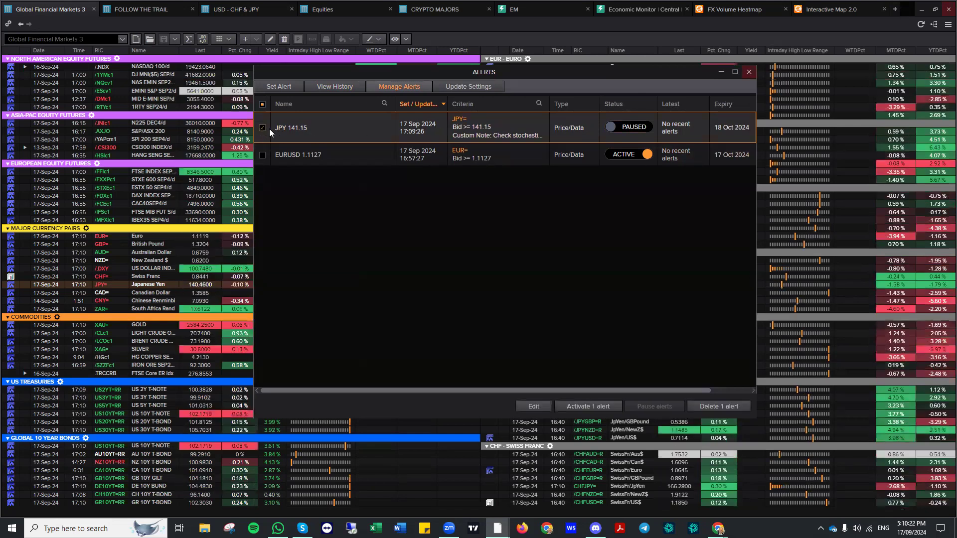
{"action": "left_click", "coordinate": [620, 131]}
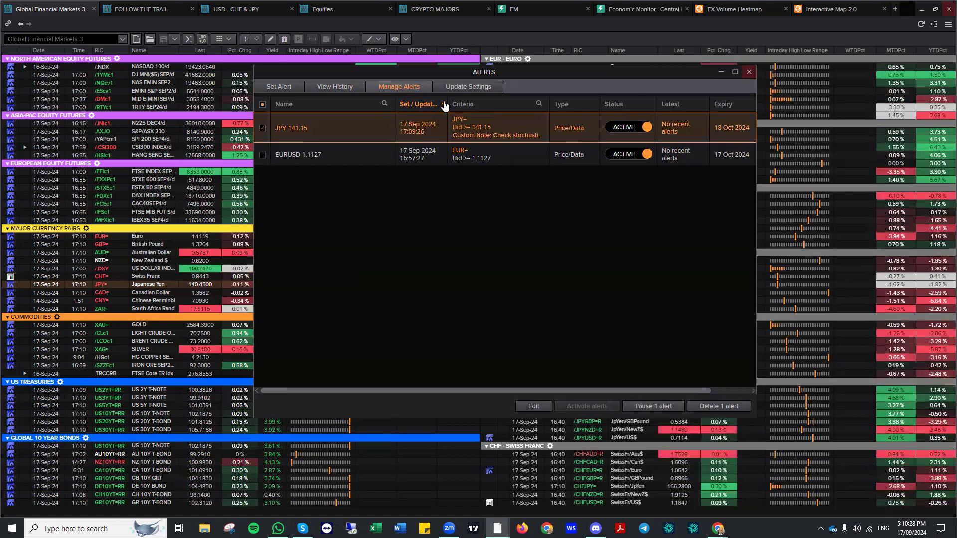
- Sort alerts oldest set time first and tick the JPY 141.15 alert in the list
{"action": "left_click", "coordinate": [419, 104]}
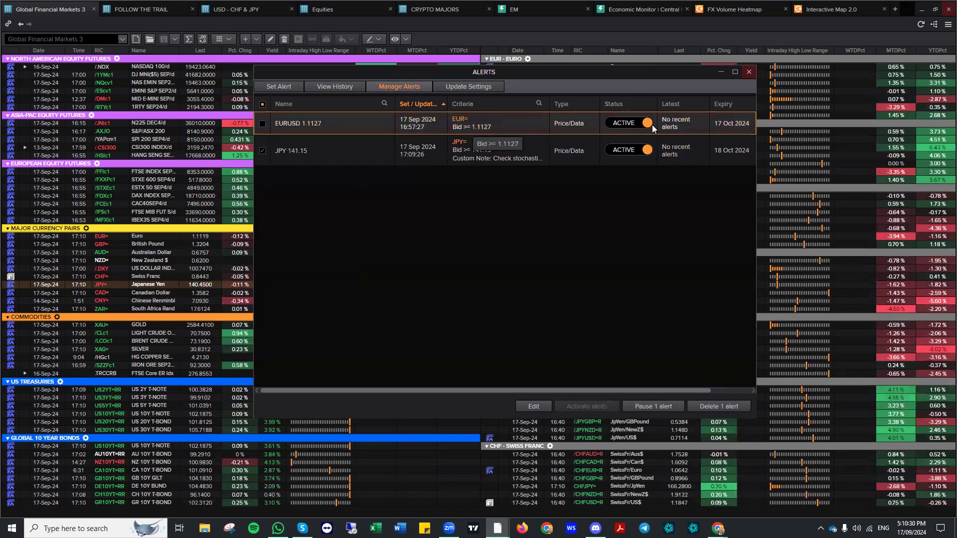
{"action": "left_click", "coordinate": [481, 88]}
{"action": "left_click", "coordinate": [400, 87]}
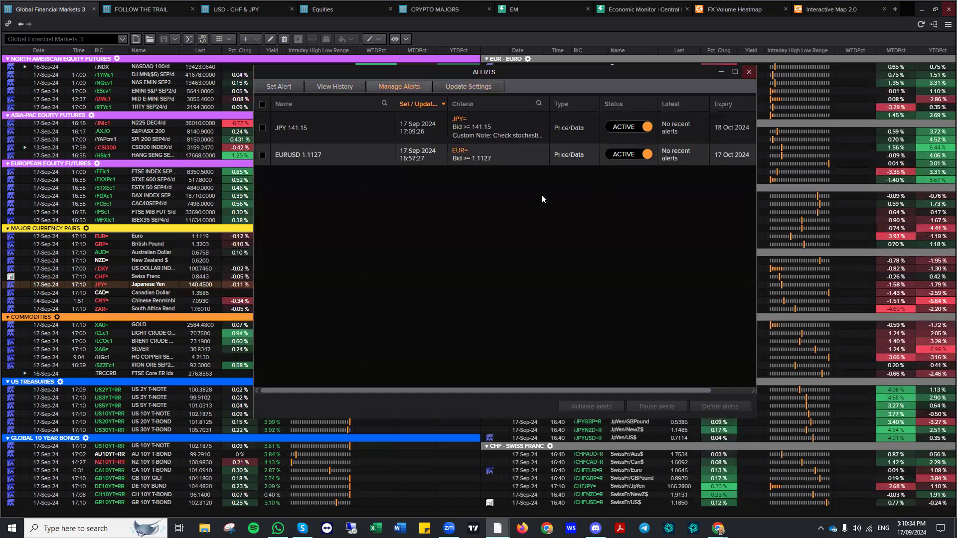
{"action": "left_click", "coordinate": [262, 128]}
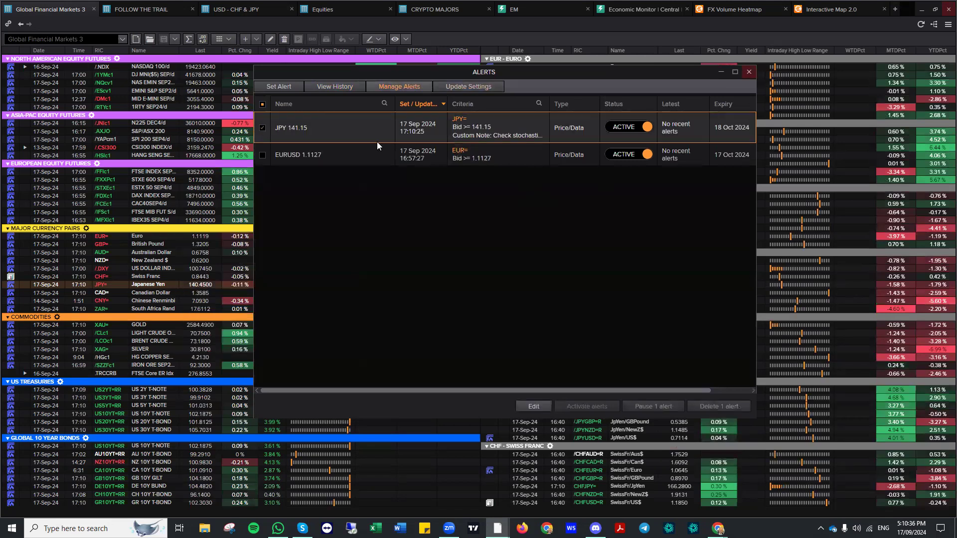
- Change the JPY alert's trigger price to 140.95 and update the alert
{"action": "double_click", "coordinate": [474, 133]}
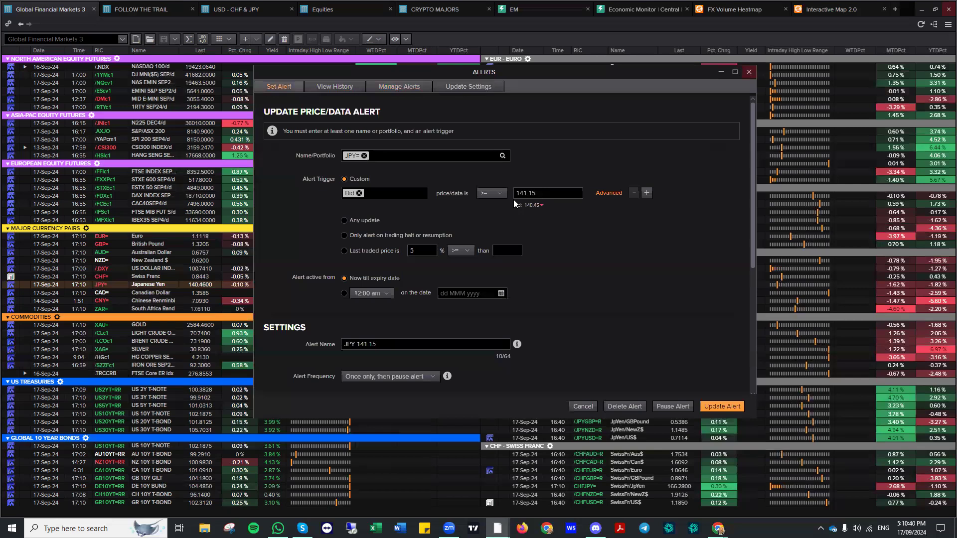
{"action": "double_click", "coordinate": [532, 193]}
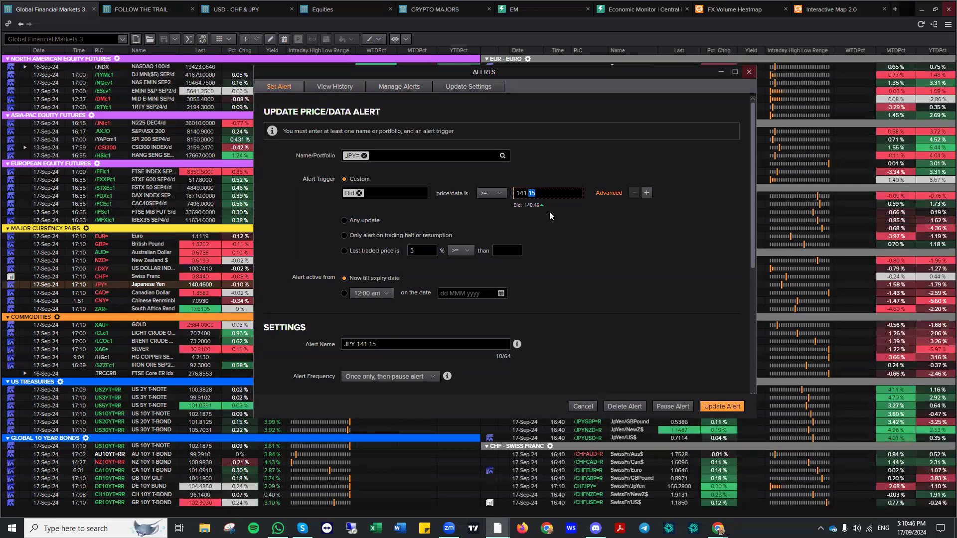
{"action": "key", "text": "BackSpace"}
{"action": "key", "text": "BackSpace"}
{"action": "key", "text": "BackSpace"}
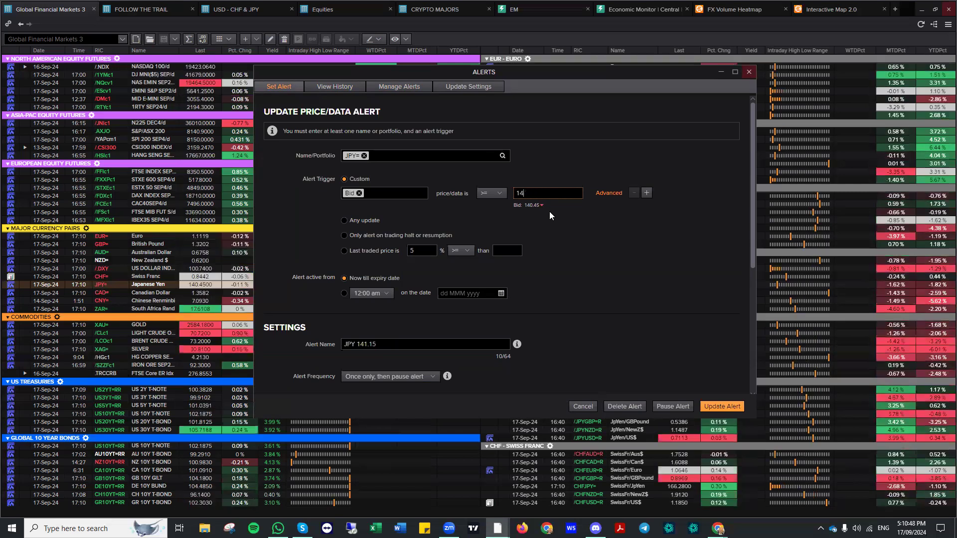
{"action": "type", "text": "0.95"}
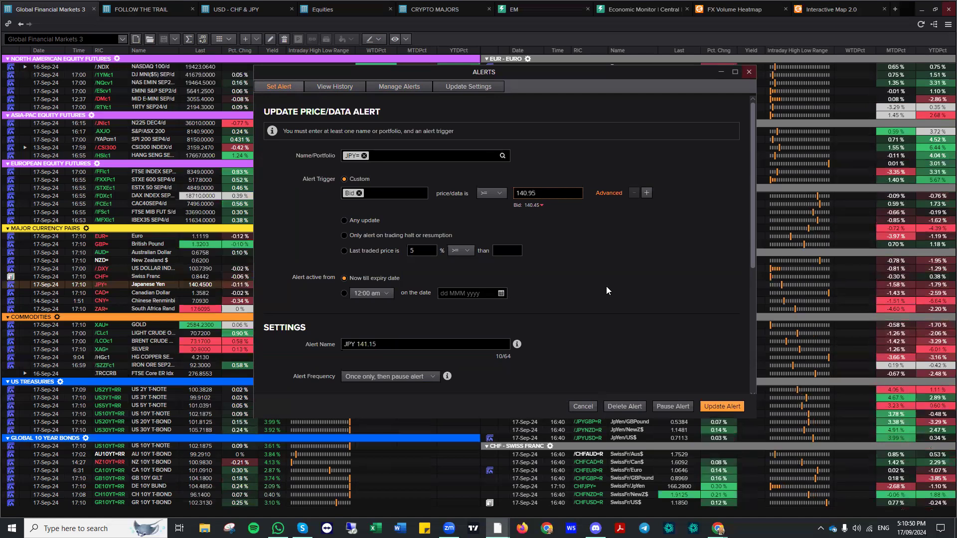
{"action": "left_click", "coordinate": [730, 407]}
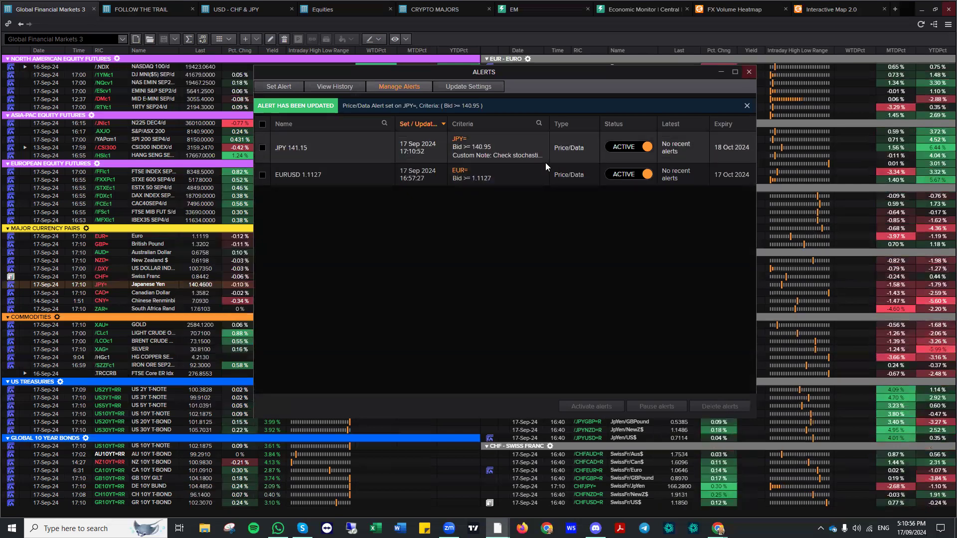
- Edit the JPY alert's trigger price to 140.49 and submit the update
{"action": "left_click", "coordinate": [489, 151]}
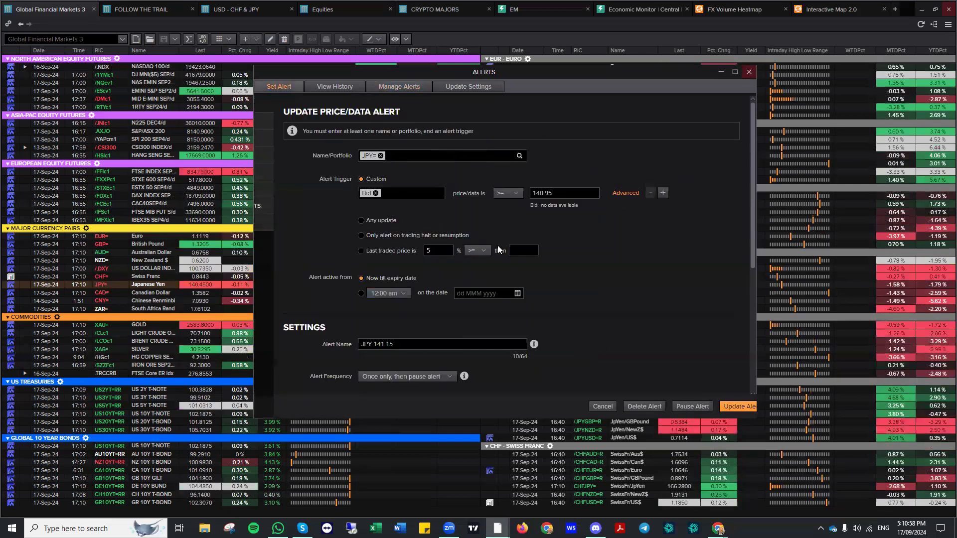
{"action": "key", "text": "BackSpace"}
{"action": "key", "text": "BackSpace"}
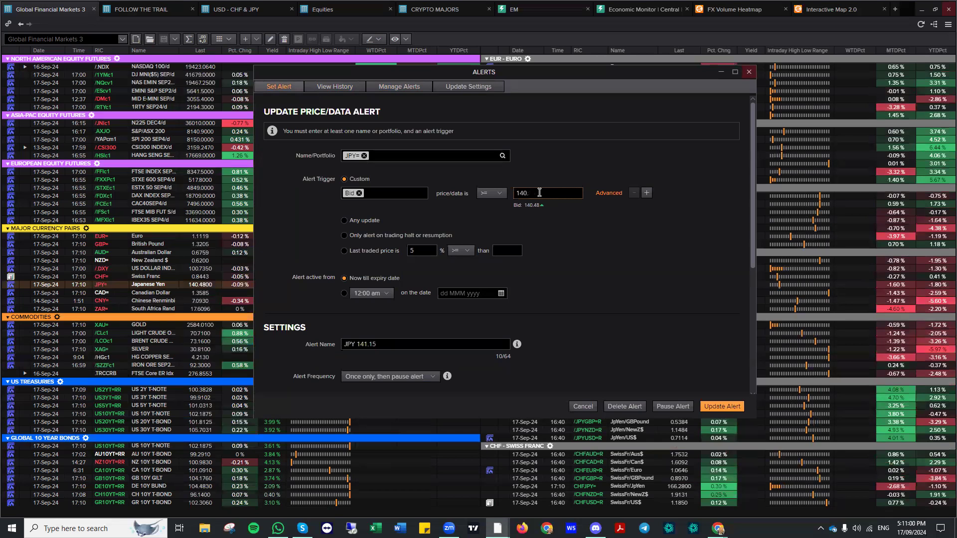
{"action": "type", "text": "4"}
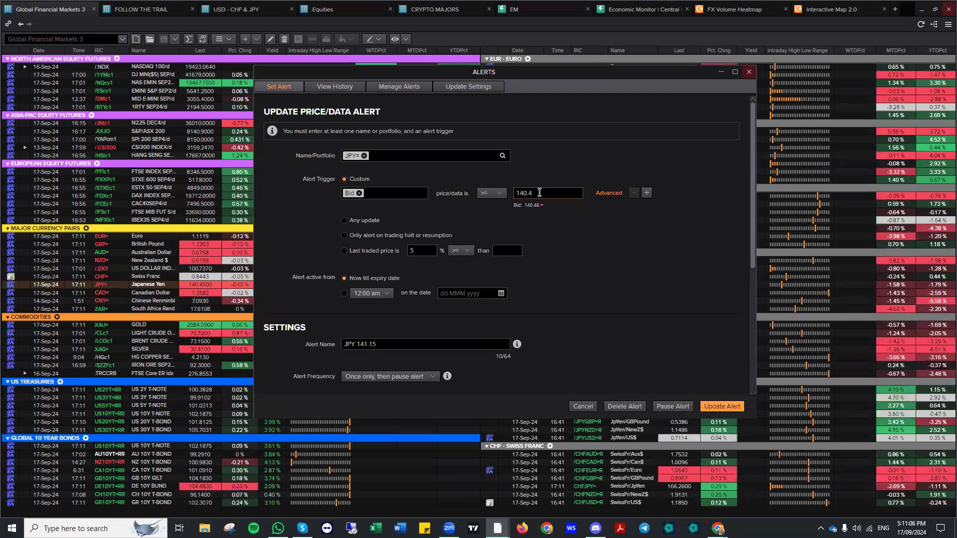
{"action": "type", "text": "9"}
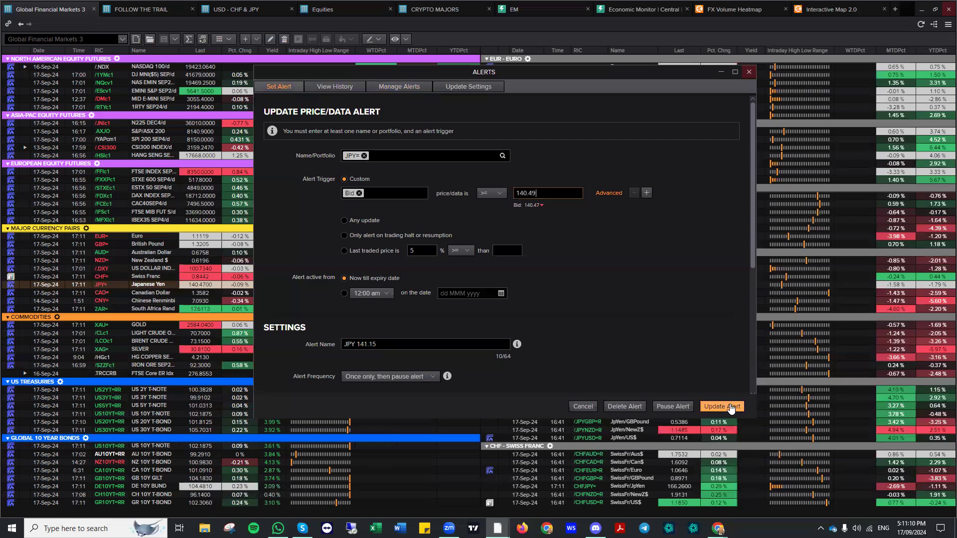
{"action": "left_click", "coordinate": [723, 406]}
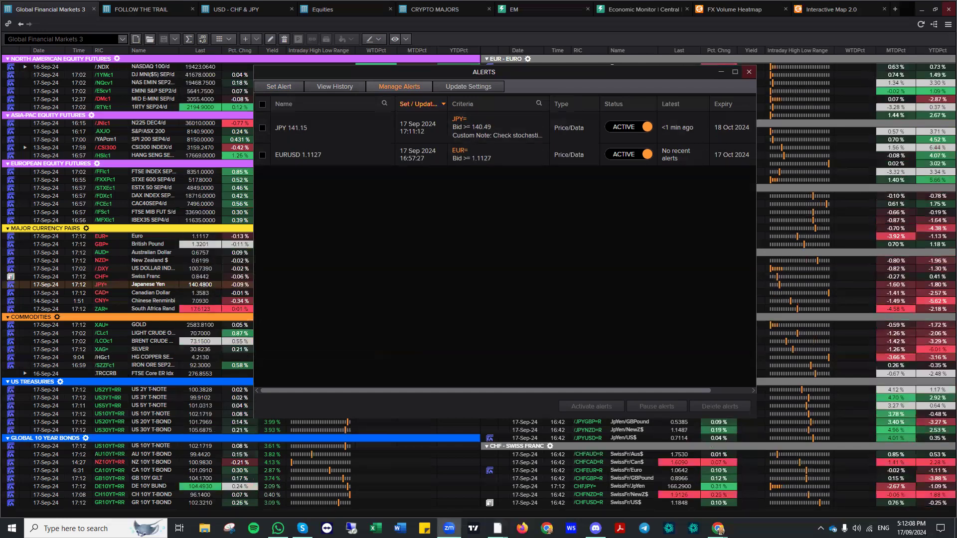
- On the JPY hourly chart, view the triggered Bid >= 140.49 alert, then close the pop-up
{"action": "left_click", "coordinate": [719, 528]}
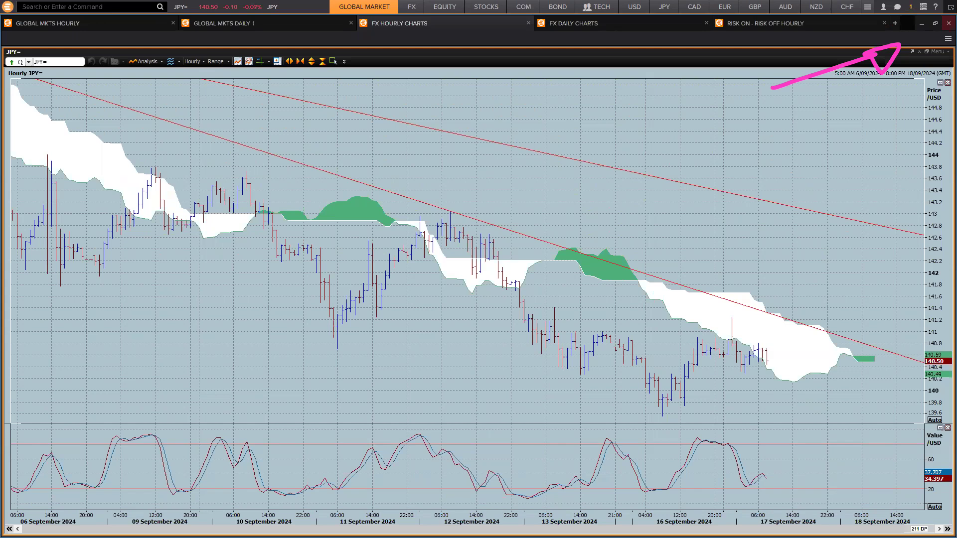
{"action": "left_click", "coordinate": [911, 7]}
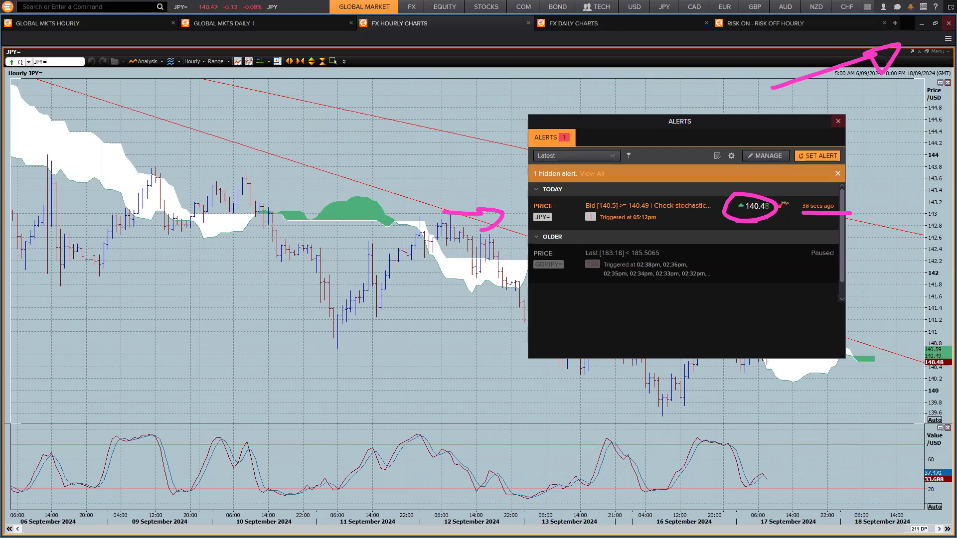
{"action": "key", "text": "e"}
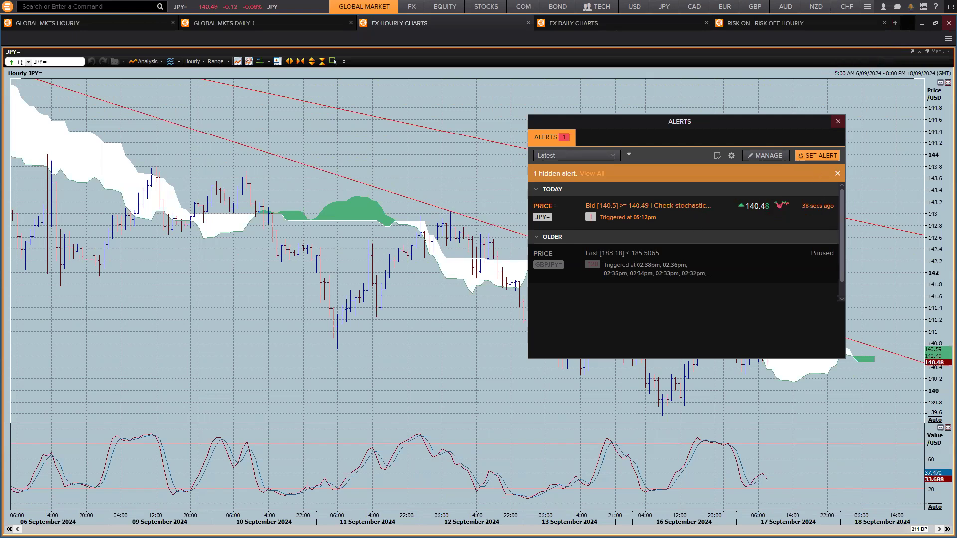
{"action": "left_click", "coordinate": [838, 121]}
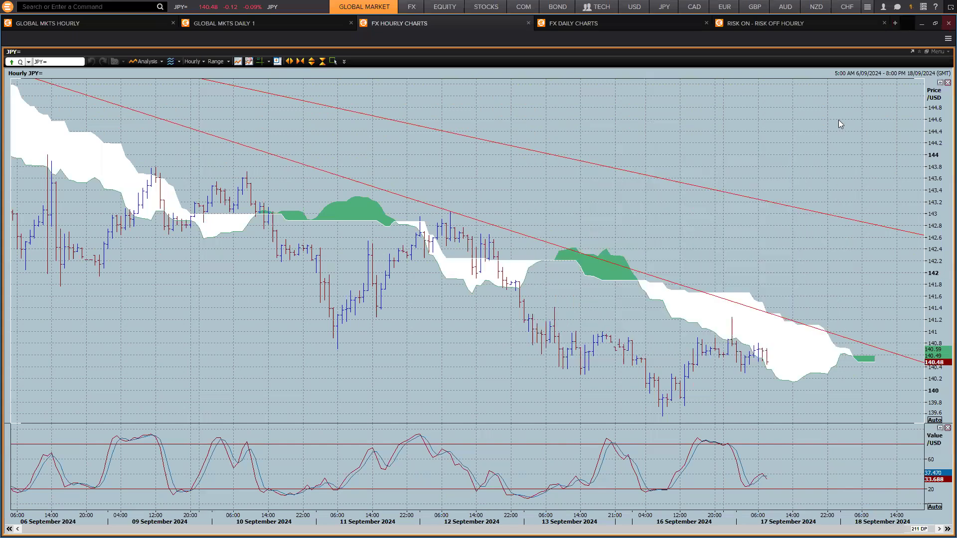
- Restore the JPY chart into the multi-chart grid and return to the Manage Alerts list
{"action": "left_click", "coordinate": [926, 51]}
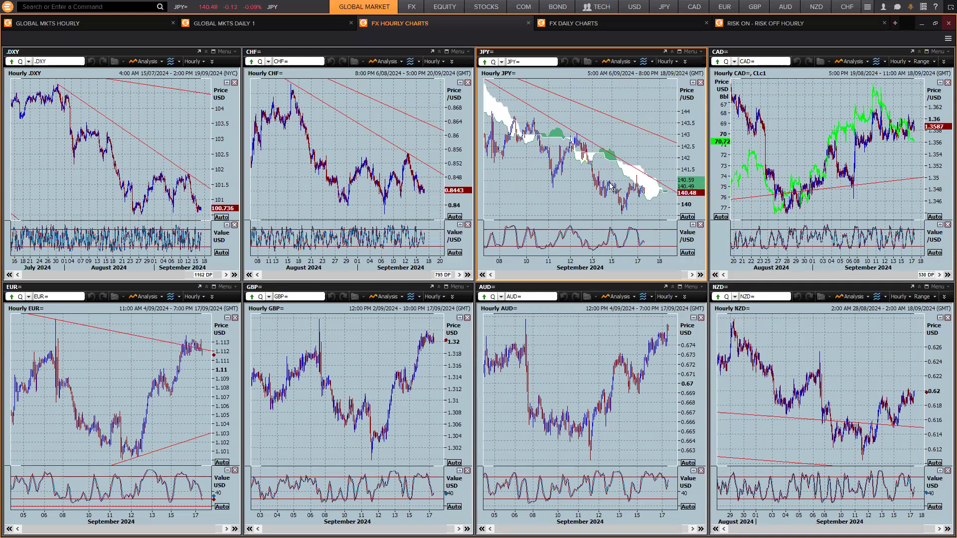
{"action": "mouse_move", "coordinate": [611, 186]}
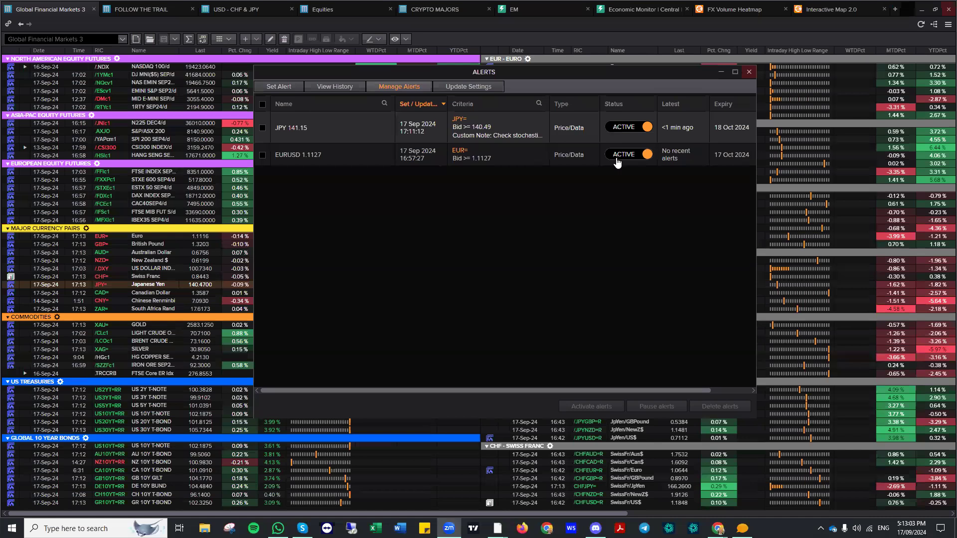
- Delete the JPY 141.15 alert and confirm, leaving EURUSD 1.1127 paused
{"action": "left_click", "coordinate": [614, 158]}
{"action": "left_click", "coordinate": [629, 127]}
{"action": "left_click", "coordinate": [445, 145]}
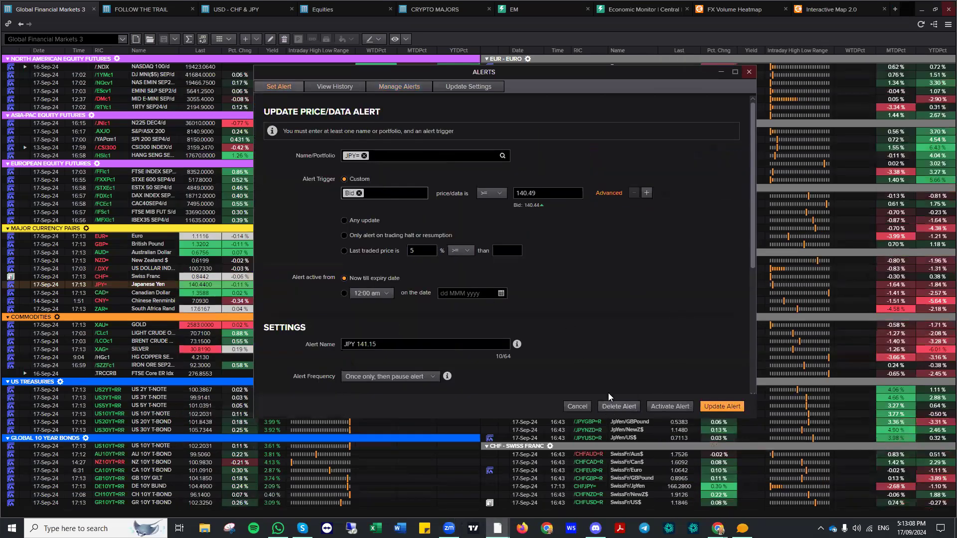
{"action": "left_click", "coordinate": [618, 407]}
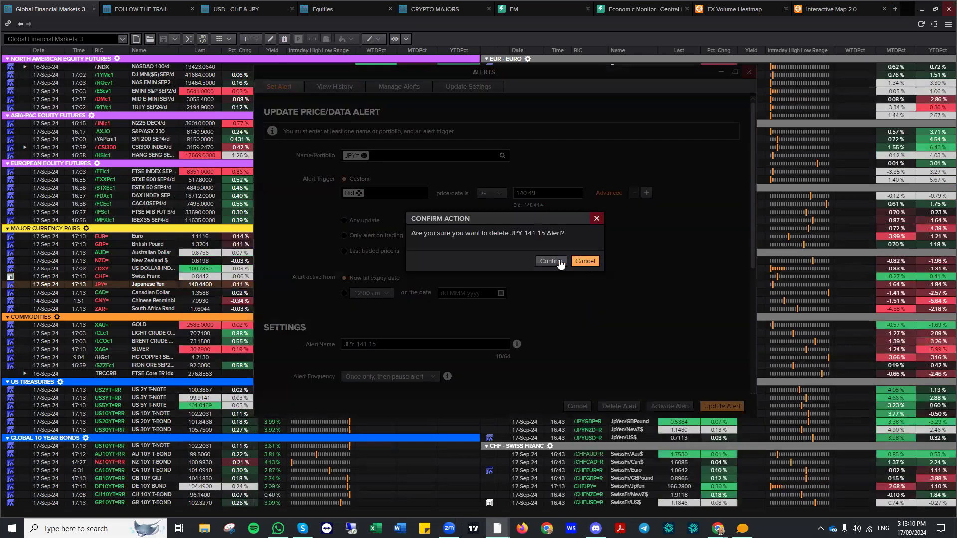
{"action": "left_click", "coordinate": [551, 261]}
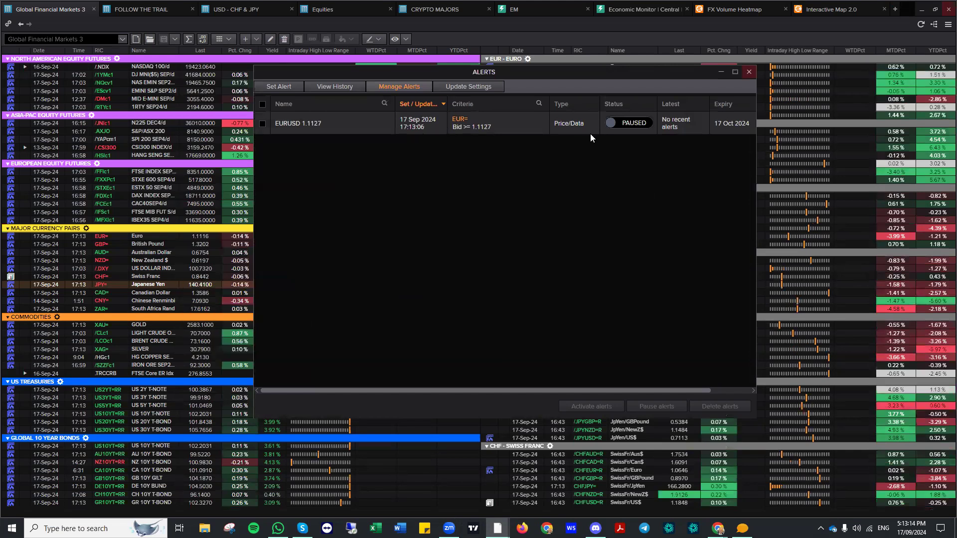
- Close the Alerts window to reveal the eight hourly FX charts including DXY, JPY, EUR and NZD
{"action": "left_click", "coordinate": [750, 73]}
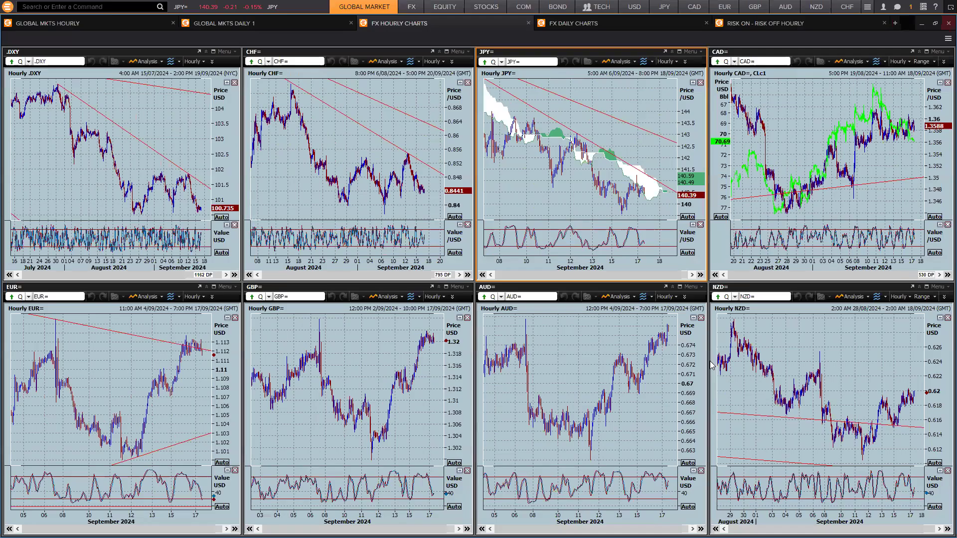
{"action": "scroll", "coordinate": [625, 382], "scroll_direction": "up", "scroll_amount": 3}
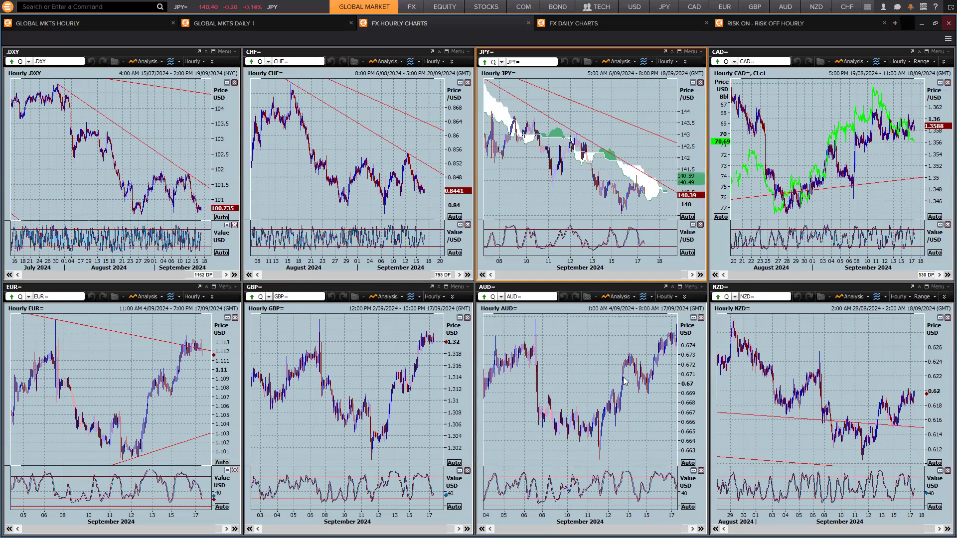
{"action": "scroll", "coordinate": [625, 381], "scroll_direction": "down", "scroll_amount": 3}
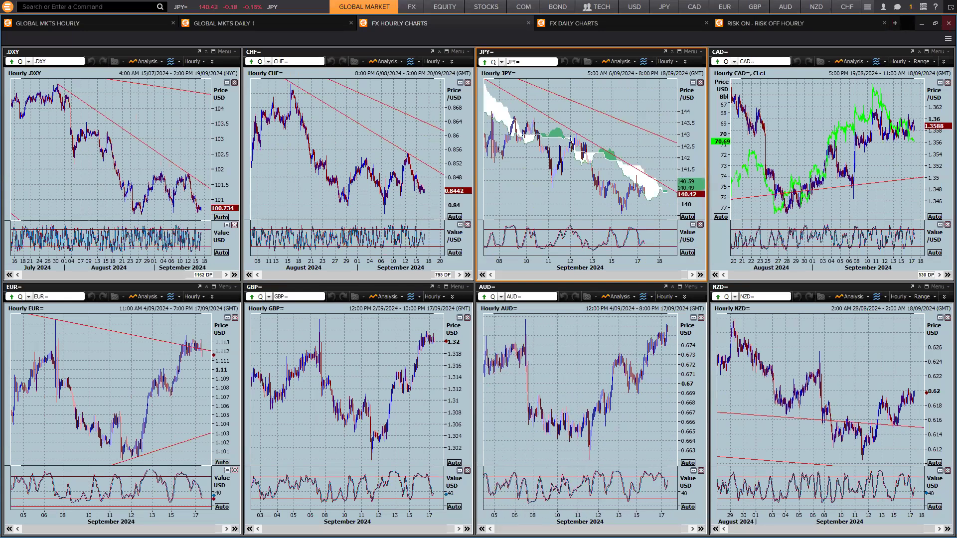